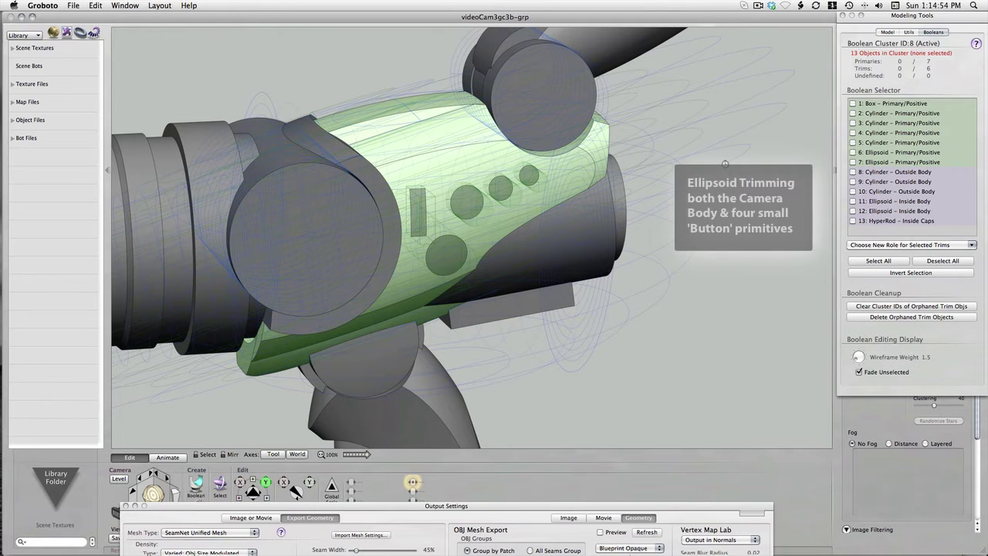
# Delete ellipsoid 12 from the camera body's Boolean cluster and orbit to inspect the buttons
pyautogui.click(725, 164)
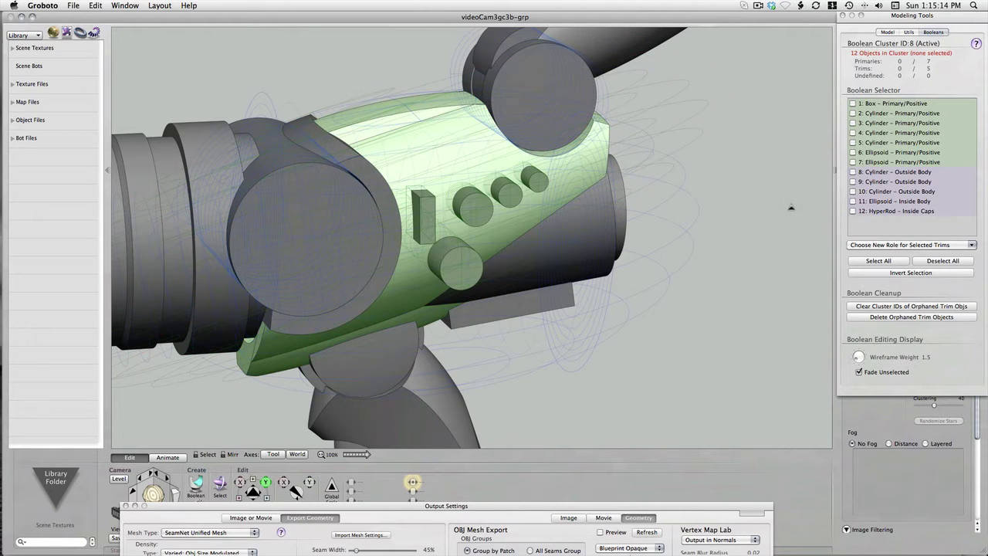
pyautogui.moveTo(790, 207)
pyautogui.keyDown('super'); pyautogui.mouseDown()
pyautogui.moveTo(833, 243)
pyautogui.moveTo(812, 238)
pyautogui.mouseUp(); pyautogui.keyUp('super')
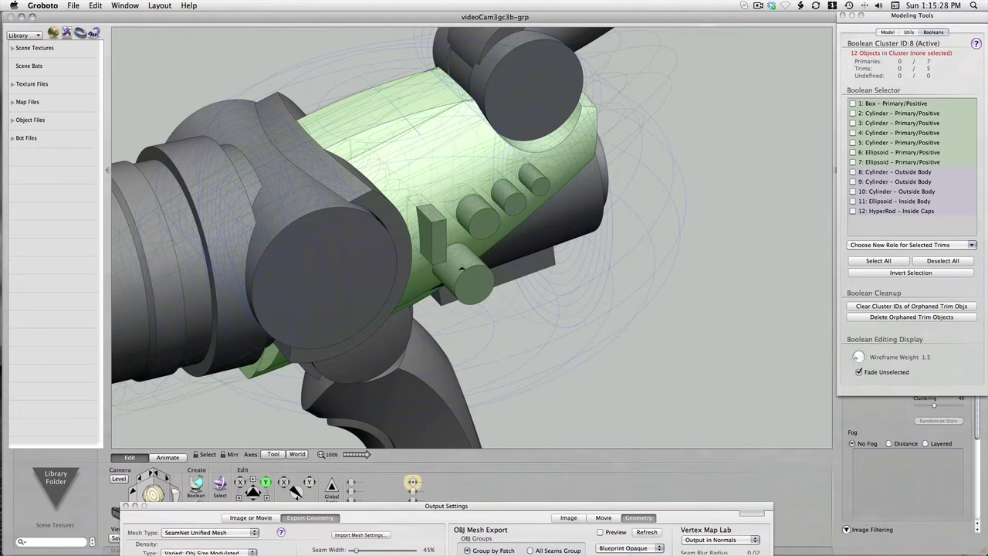
# Leave Boolean editing of the camera body and select the button primitives
pyautogui.click(459, 182)
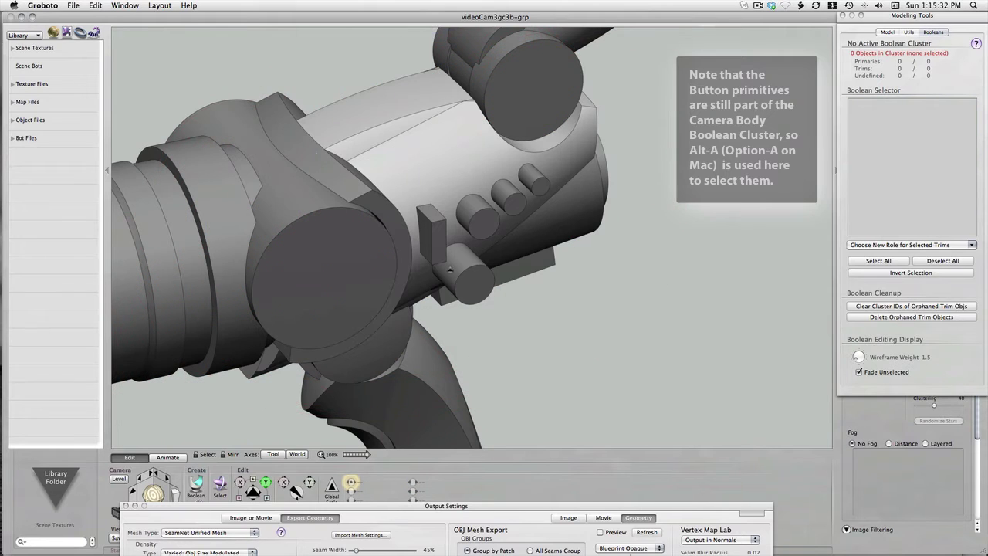
pyautogui.hotkey('alt', 'a')
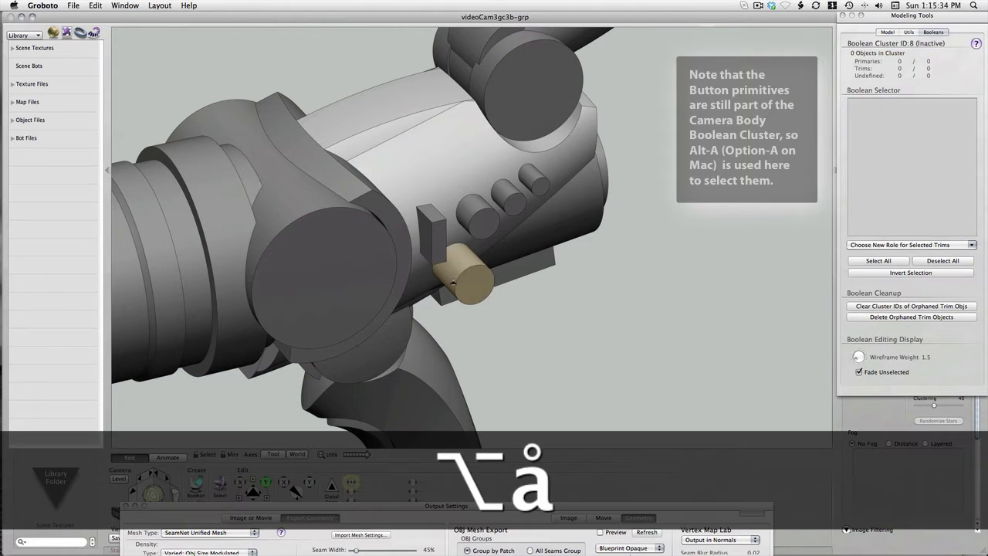
pyautogui.hotkey('alt', 'a')
pyautogui.hotkey('alt', 'a')
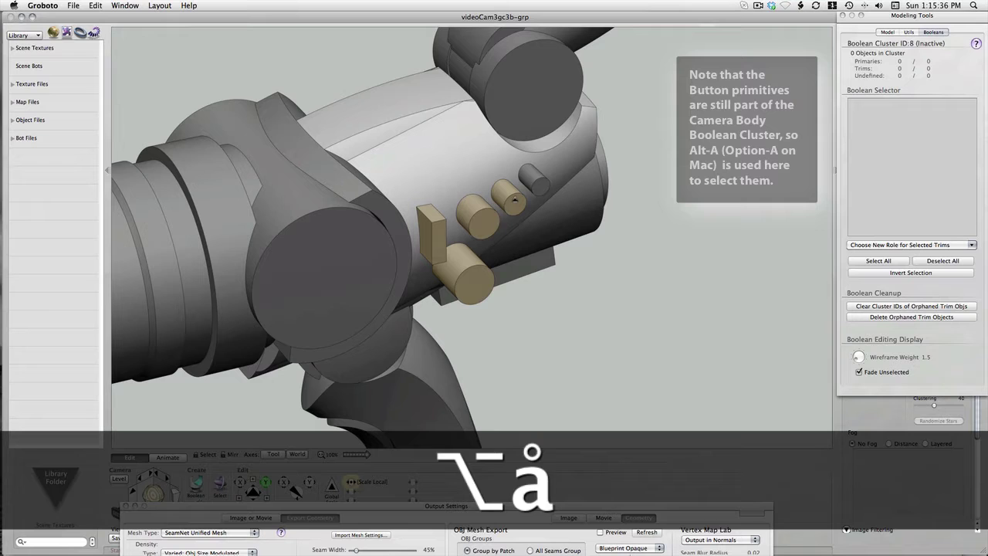
pyautogui.hotkey('alt', 'a')
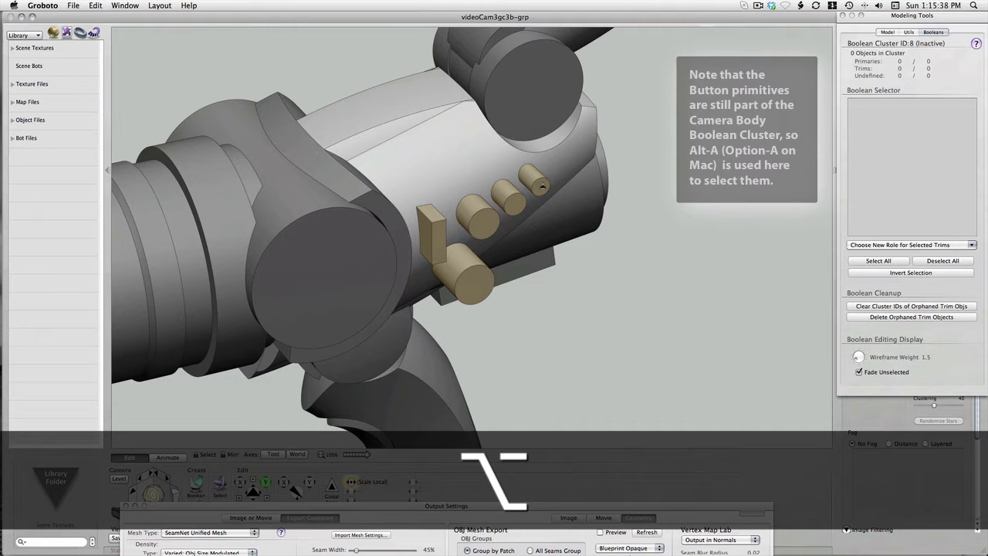
# Clear all Boolean properties from the selected buttons, then reactivate the body's Boolean editing
pyautogui.rightClick(543, 186)
pyautogui.moveTo(587, 313)
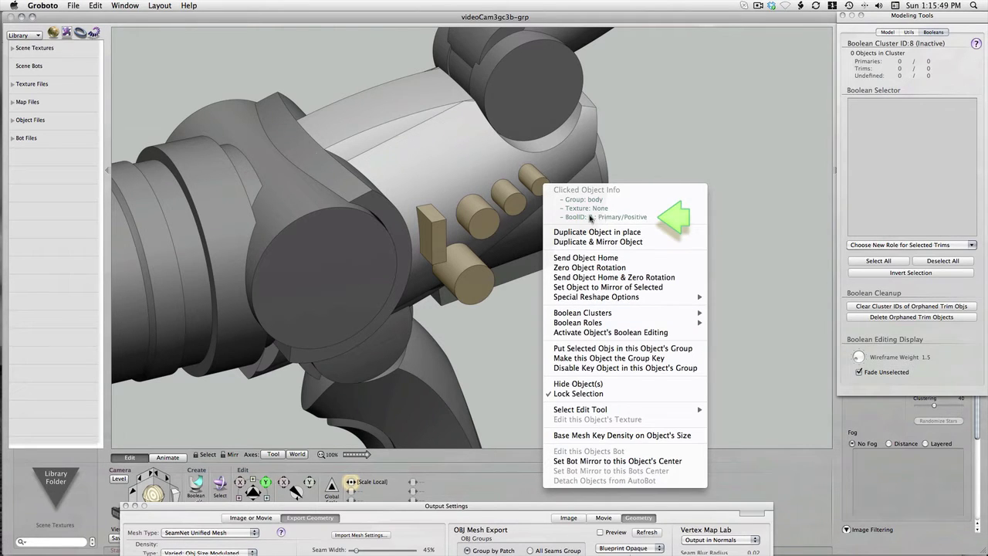
pyautogui.moveTo(586, 313)
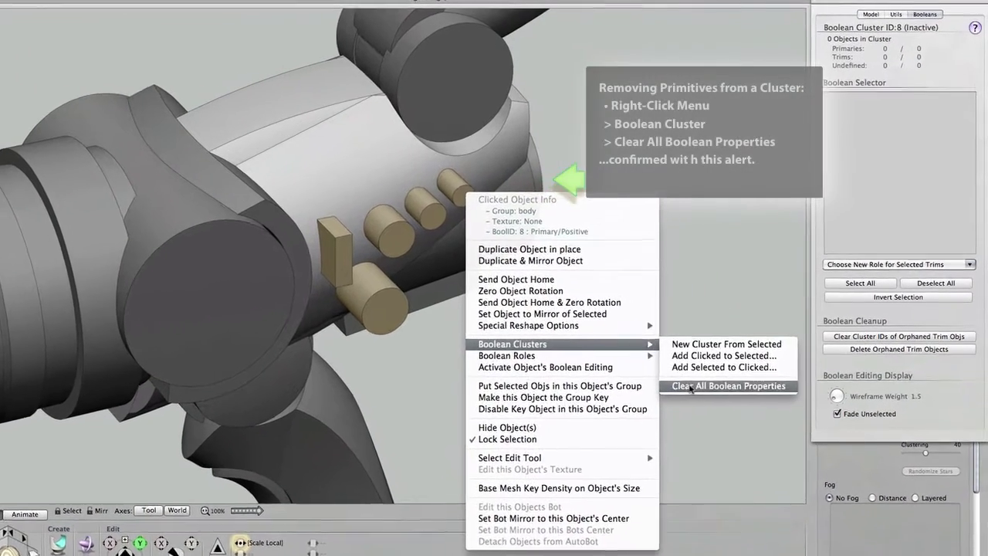
pyautogui.click(691, 388)
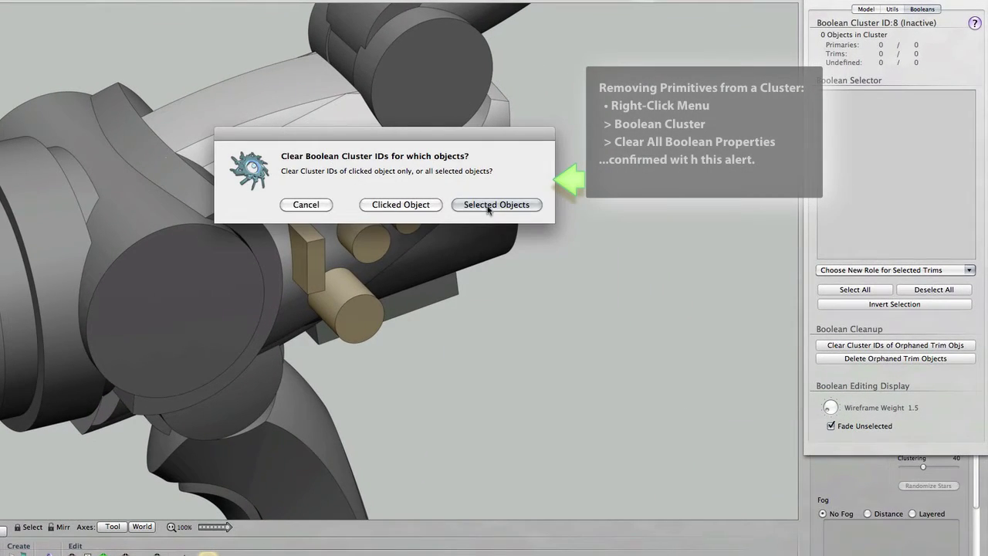
pyautogui.click(494, 205)
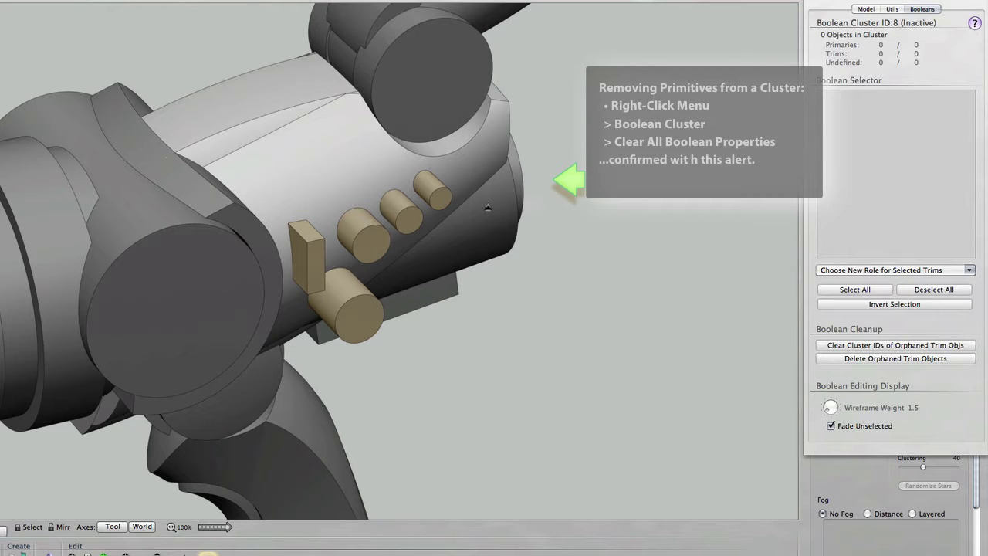
pyautogui.click(369, 173)
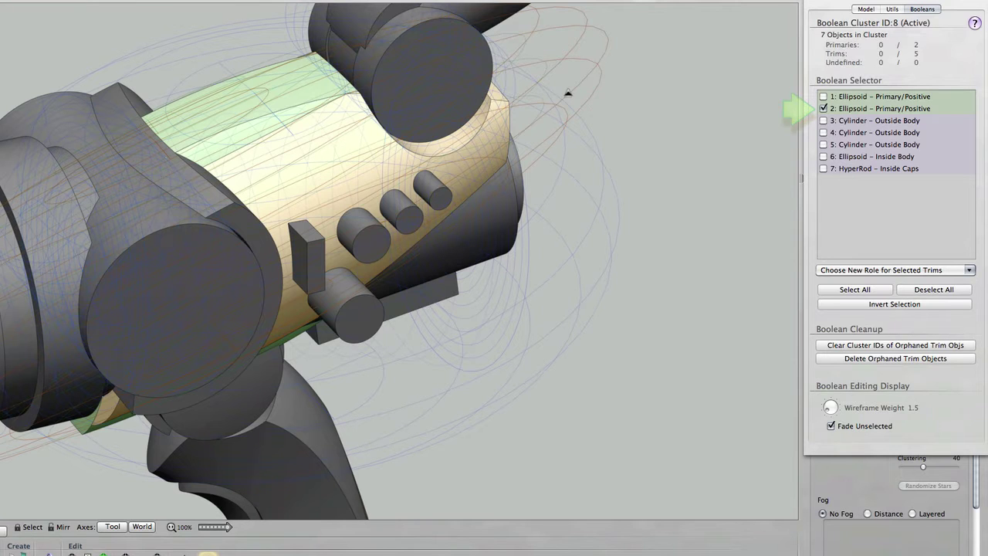
# Duplicate only the body ellipsoid in place as a Non-Boolean copy
pyautogui.rightClick(568, 94)
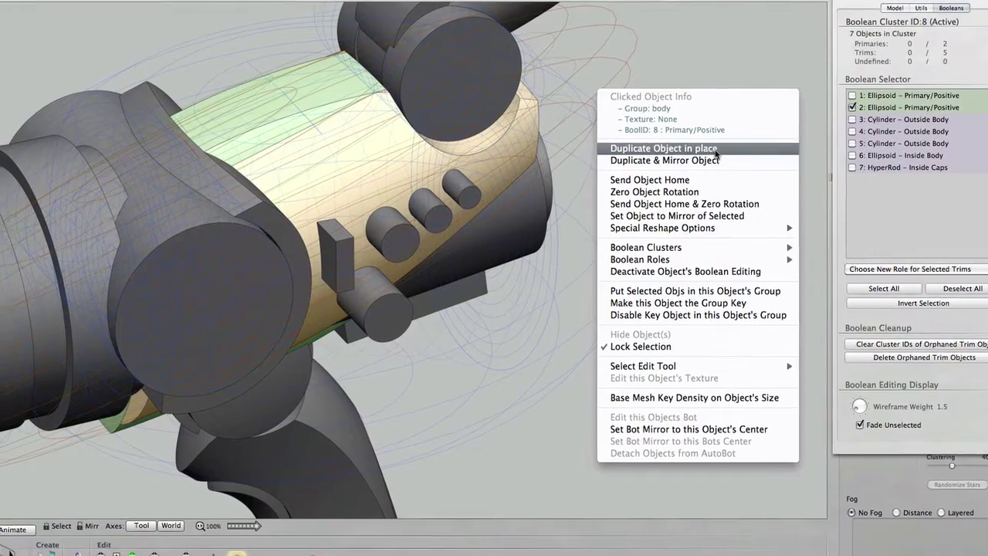
pyautogui.click(685, 151)
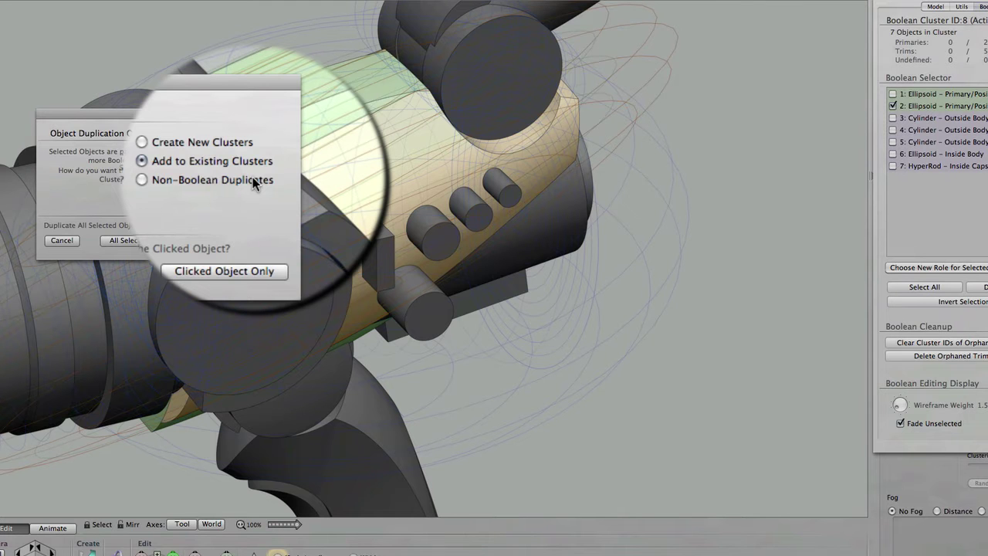
pyautogui.click(252, 178)
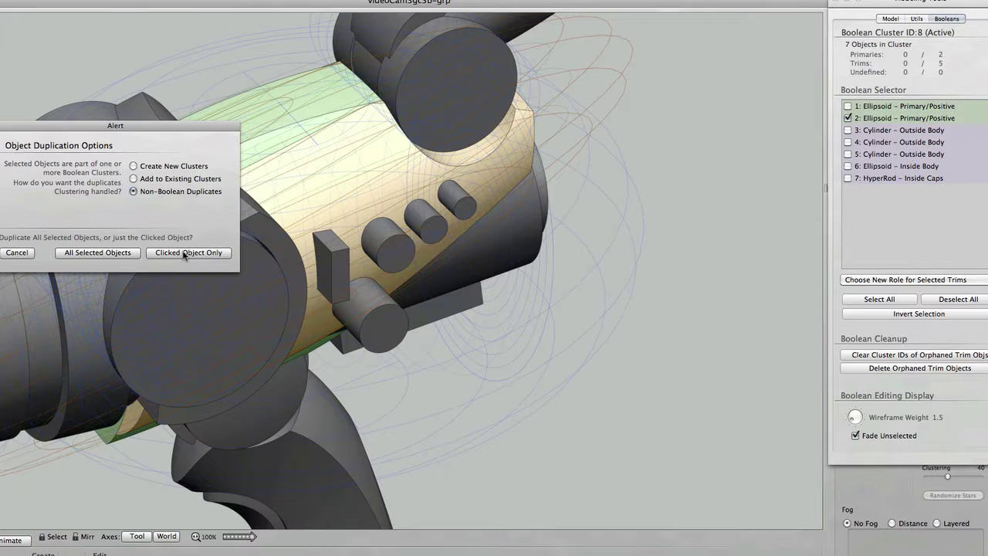
pyautogui.click(220, 243)
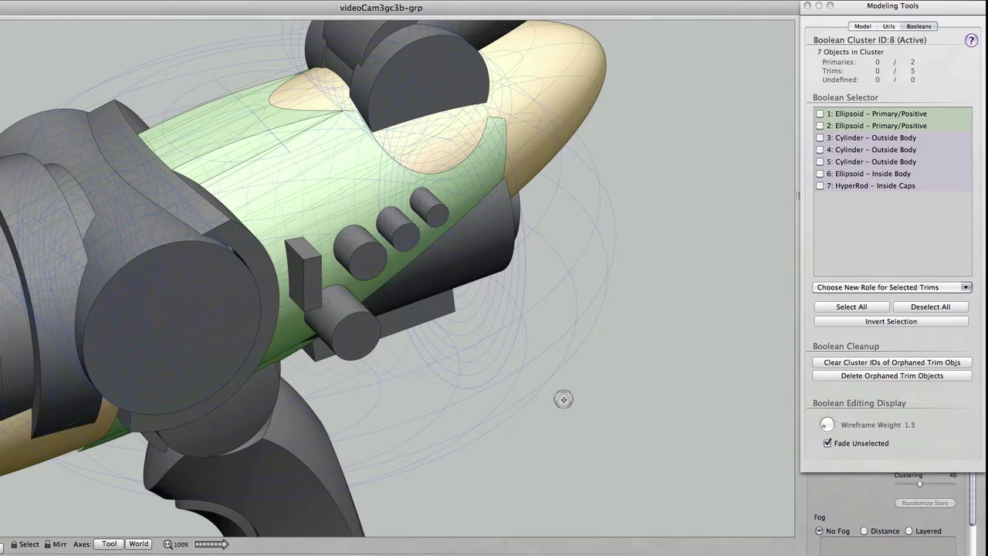
# Exit Boolean Edit Mode and confirm the duplicate ellipsoid shows No Booleans
pyautogui.press('space')
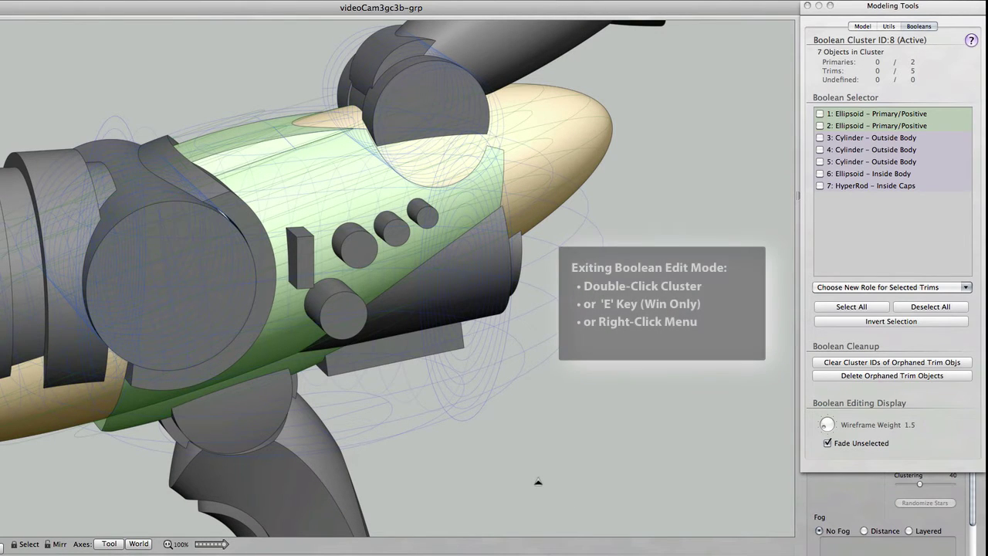
pyautogui.doubleClick(273, 170)
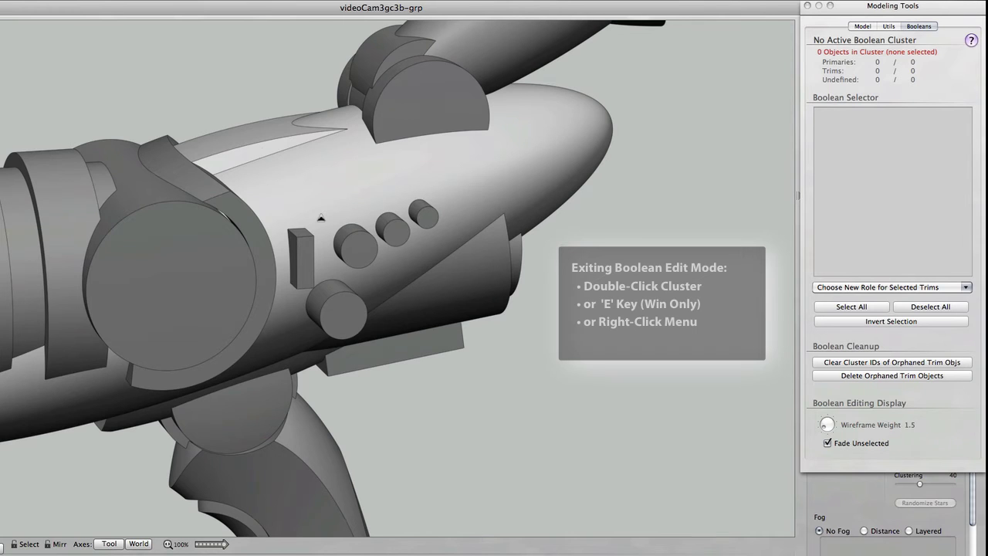
pyautogui.rightClick(321, 219)
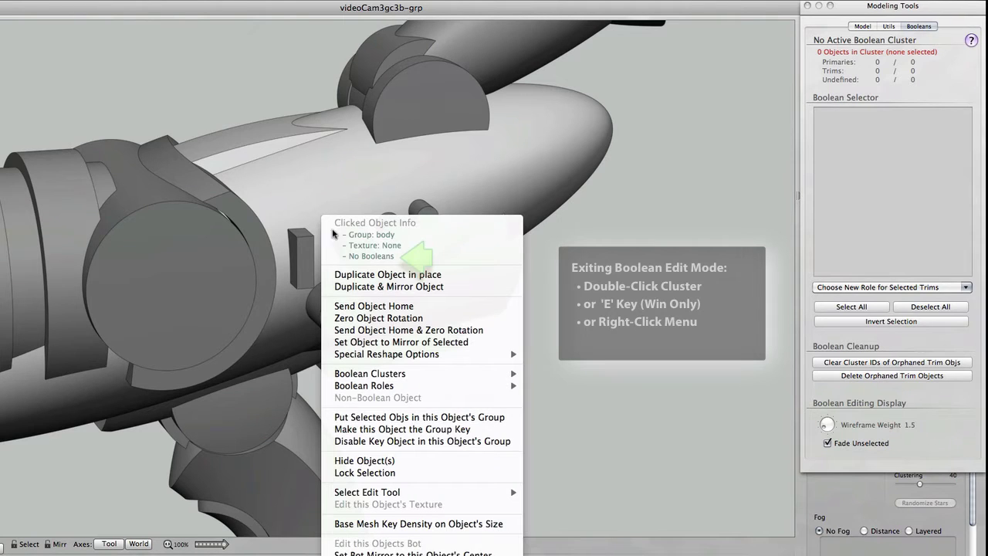
pyautogui.press('Escape')
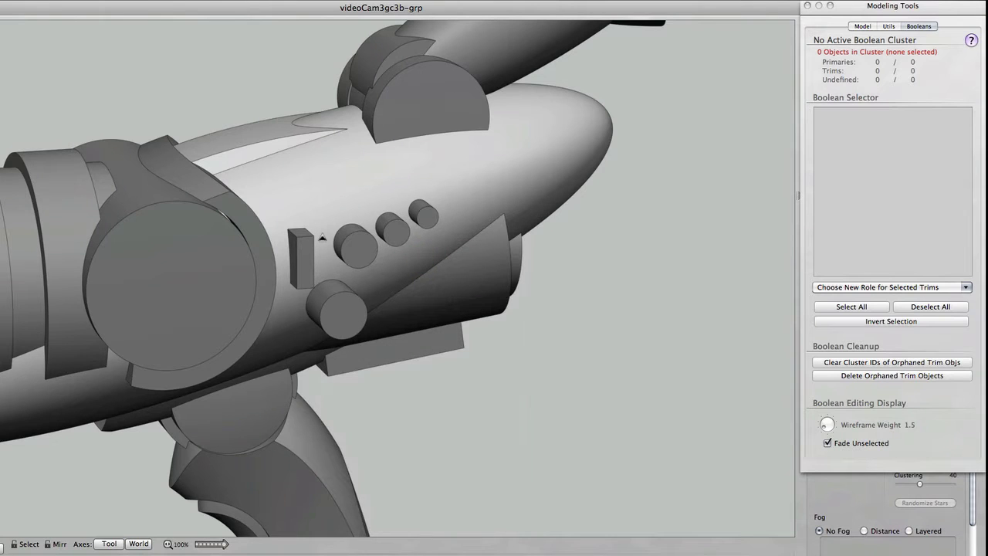
# Select the duplicate ellipsoid, the rectangular button, three small cylinders and the large lower cylinder
pyautogui.click(322, 237)
pyautogui.keyDown('shift'); pyautogui.click(309, 248); pyautogui.keyUp('shift')
pyautogui.keyDown('shift'); pyautogui.click(359, 247); pyautogui.keyUp('shift')
pyautogui.keyDown('shift'); pyautogui.click(386, 234); pyautogui.keyUp('shift')
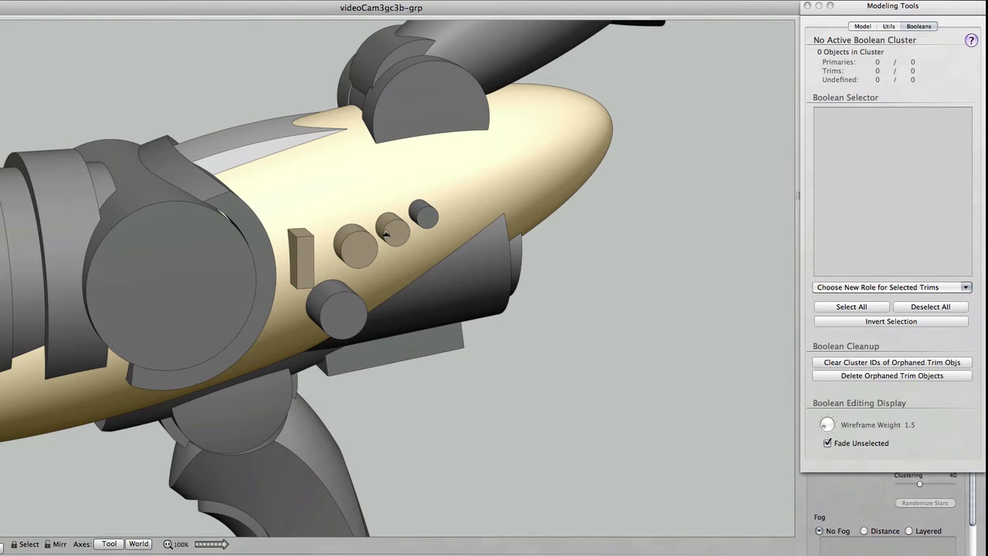
pyautogui.keyDown('shift'); pyautogui.click(425, 221); pyautogui.keyUp('shift')
pyautogui.keyDown('shift'); pyautogui.click(356, 302); pyautogui.keyUp('shift')
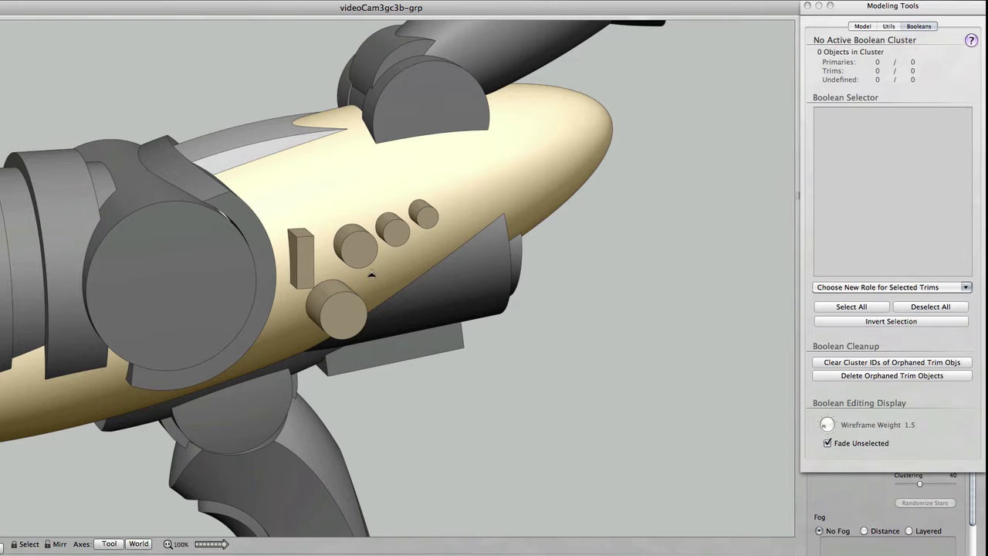
# Make a new Boolean cluster from the selection with the buttons set as Primary Objects
pyautogui.rightClick(372, 274)
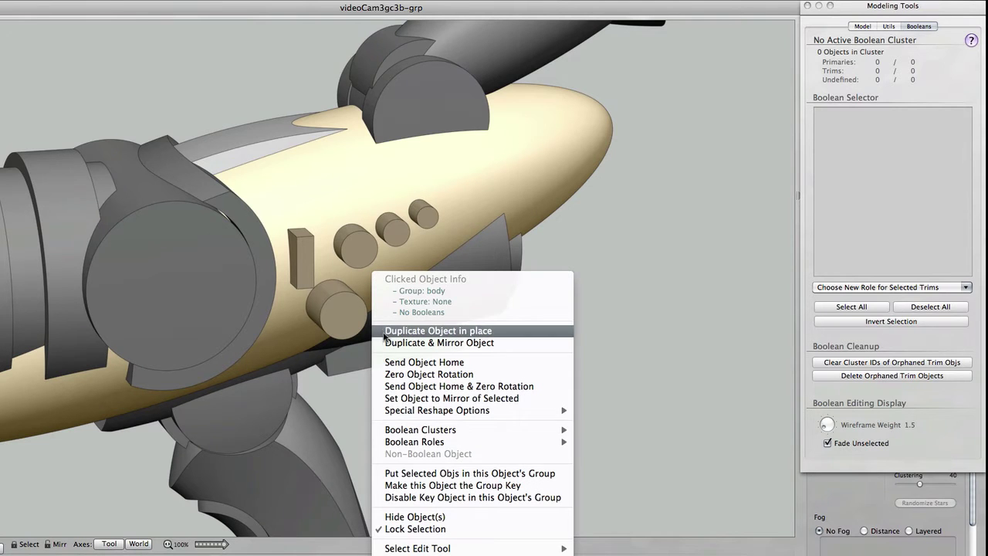
pyautogui.moveTo(420, 429)
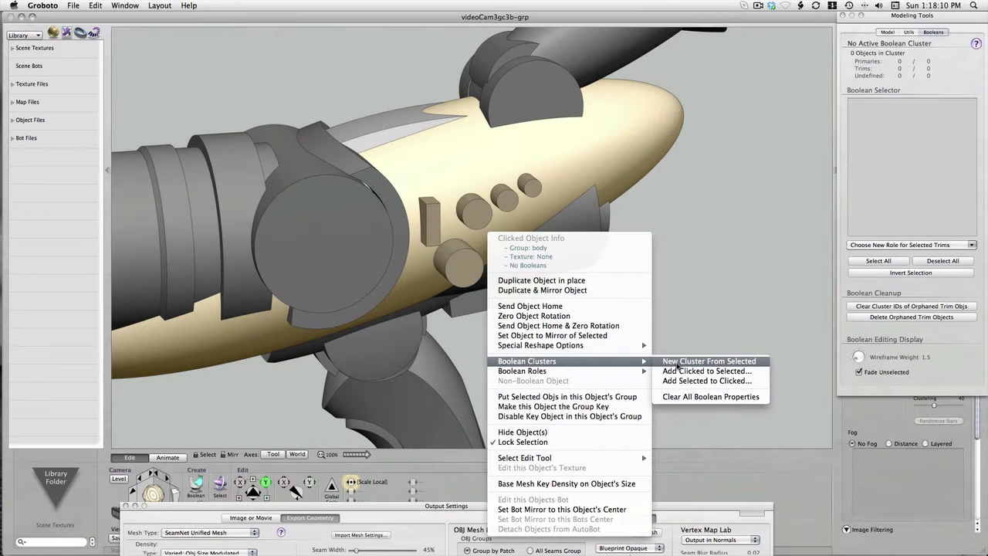
pyautogui.click(677, 363)
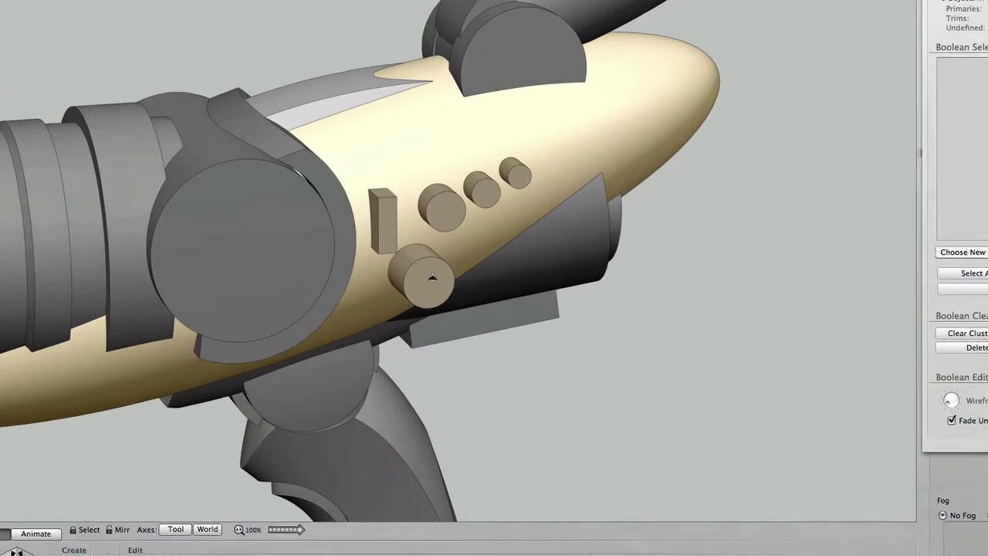
pyautogui.rightClick(435, 281)
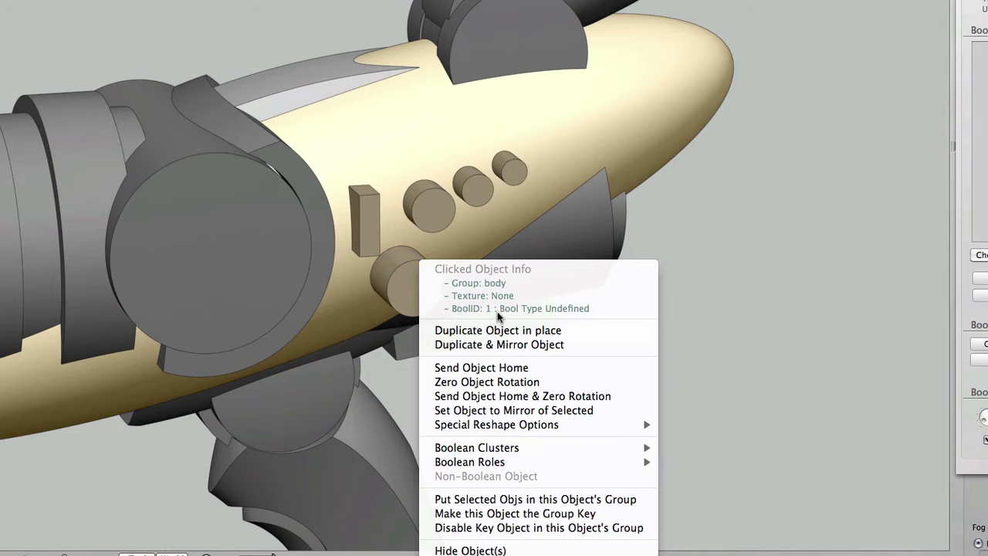
pyautogui.moveTo(492, 463)
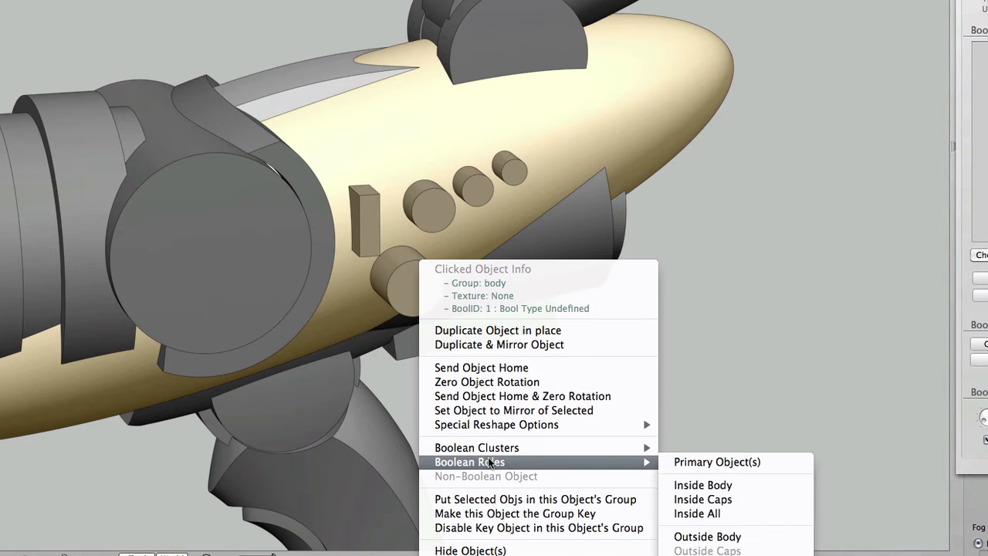
pyautogui.click(695, 463)
pyautogui.click(571, 180)
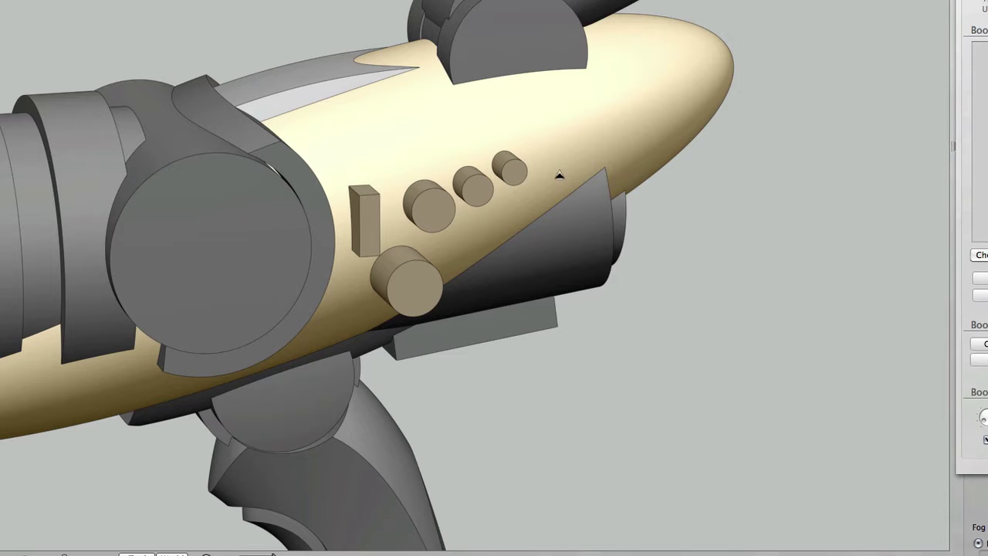
# Set the duplicate ellipsoid's Boolean role to Inside Body trim
pyautogui.click(656, 224)
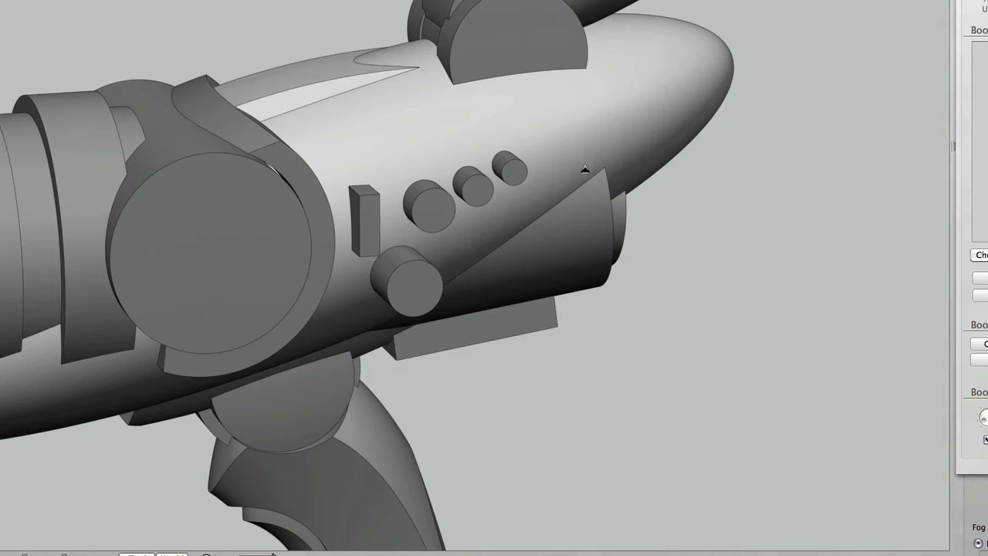
pyautogui.rightClick(583, 167)
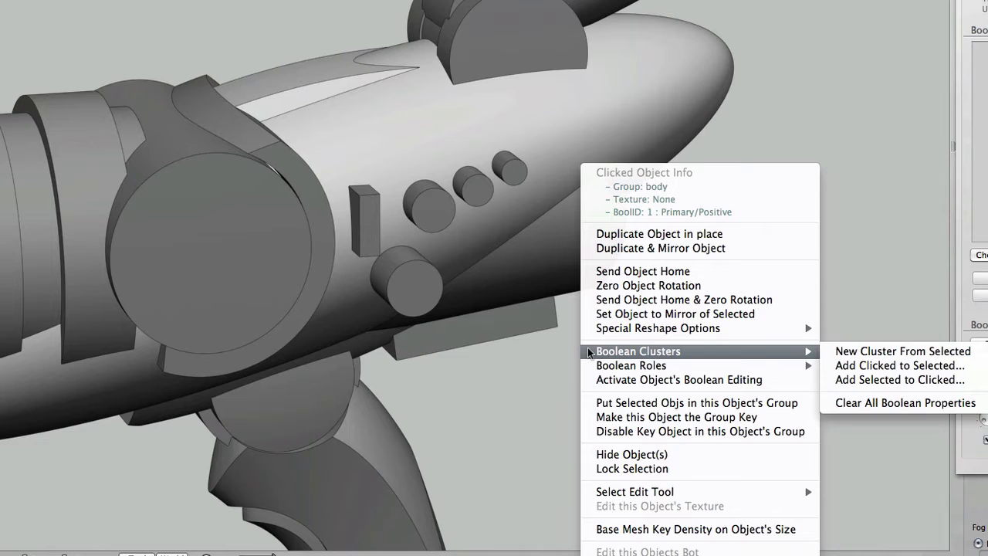
pyautogui.moveTo(718, 372)
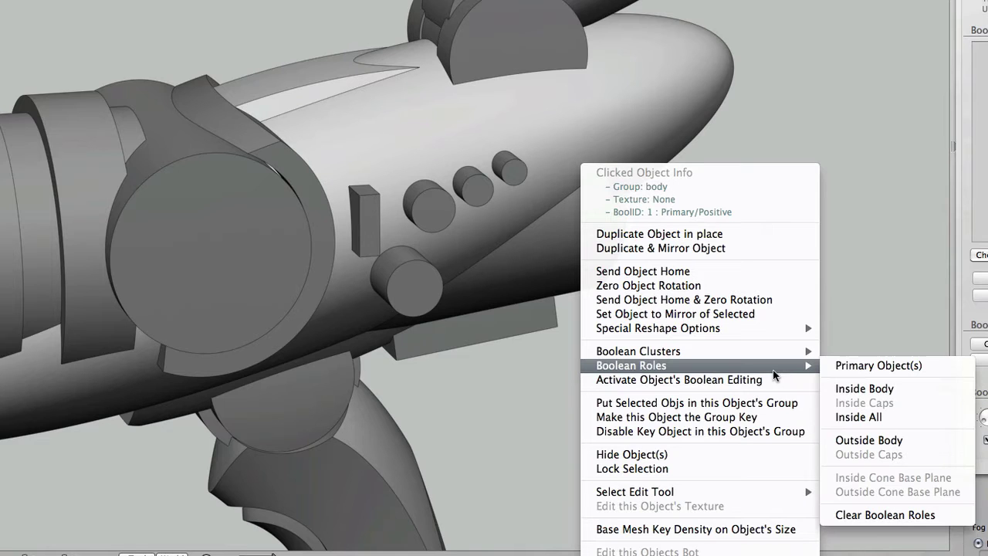
pyautogui.click(846, 389)
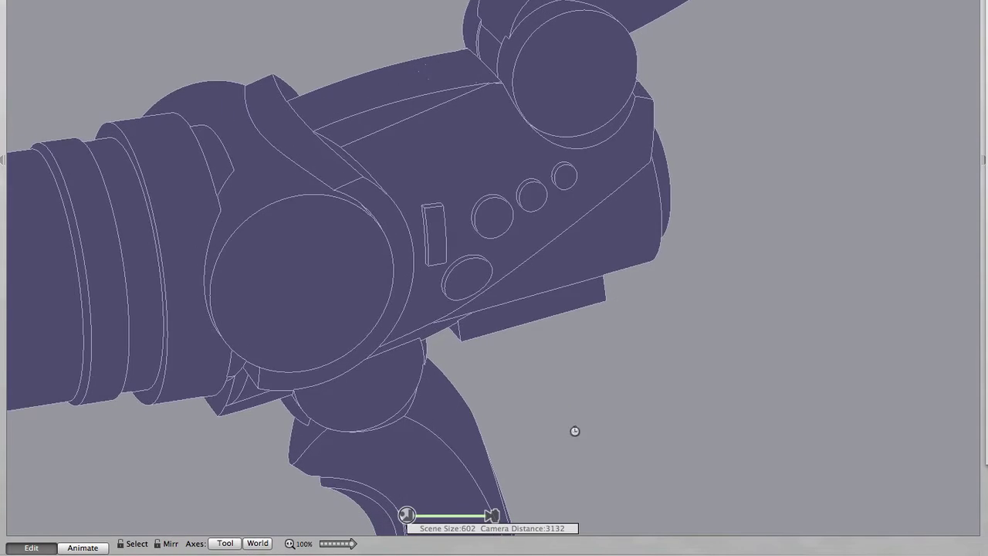
# Zoom in on the body and check the 6: Ellipsoid trim in the Boolean Selector
pyautogui.moveTo(575, 431)
pyautogui.mouseDown(button='middle')
pyautogui.moveTo(600, 446)
pyautogui.moveTo(602, 360)
pyautogui.moveTo(620, 381)
pyautogui.moveTo(687, 408)
pyautogui.moveTo(702, 437)
pyautogui.moveTo(662, 419)
pyautogui.moveTo(529, 307)
pyautogui.moveTo(447, 272)
pyautogui.moveTo(282, 293)
pyautogui.moveTo(307, 311)
pyautogui.moveTo(381, 324)
pyautogui.moveTo(523, 322)
pyautogui.moveTo(549, 306)
pyautogui.moveTo(583, 309)
pyautogui.mouseUp(button='middle')
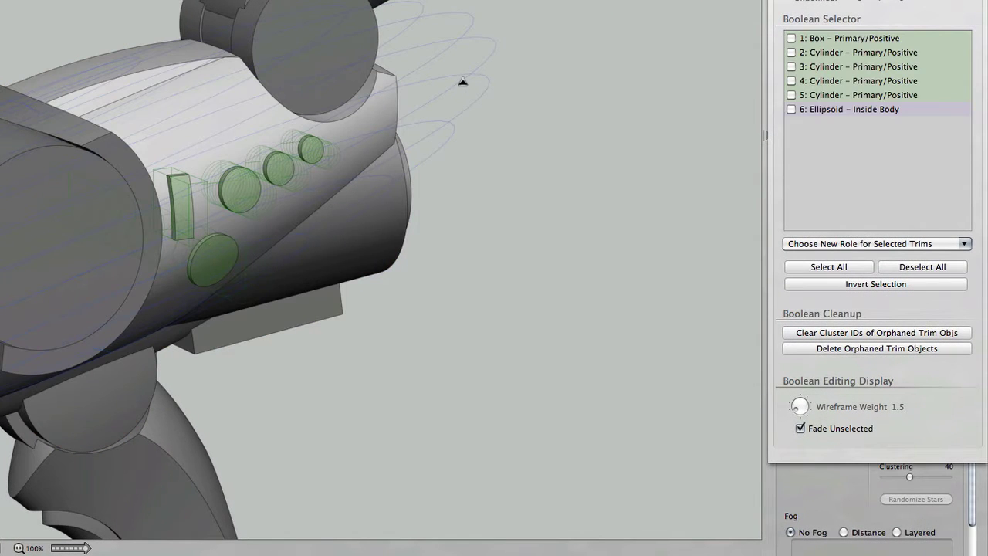
pyautogui.click(461, 78)
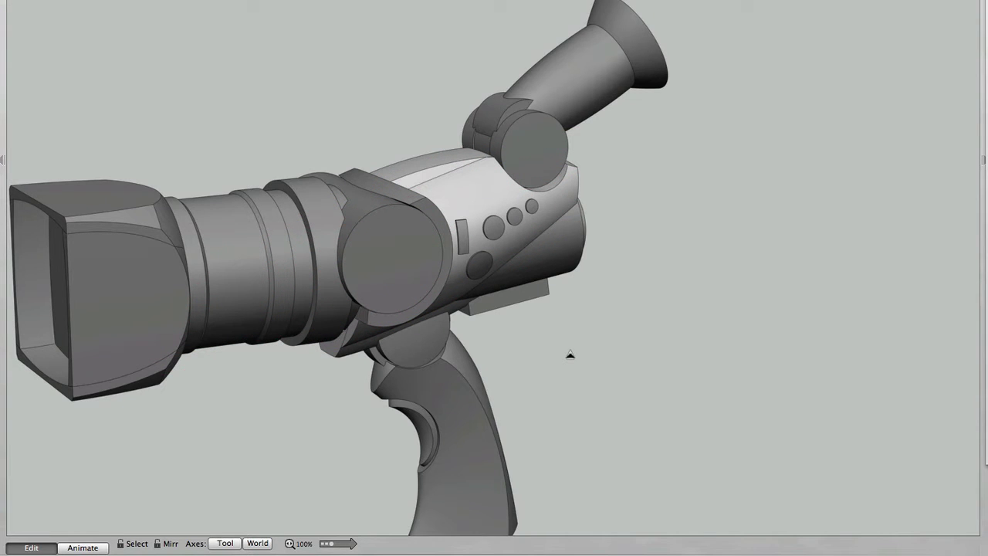
# Orbit the camera model through a three-quarter view round to a side view
pyautogui.moveTo(582, 358)
pyautogui.mouseDown(button='middle')
pyautogui.moveTo(340, 348)
pyautogui.moveTo(301, 357)
pyautogui.moveTo(276, 348)
pyautogui.mouseUp(button='middle')
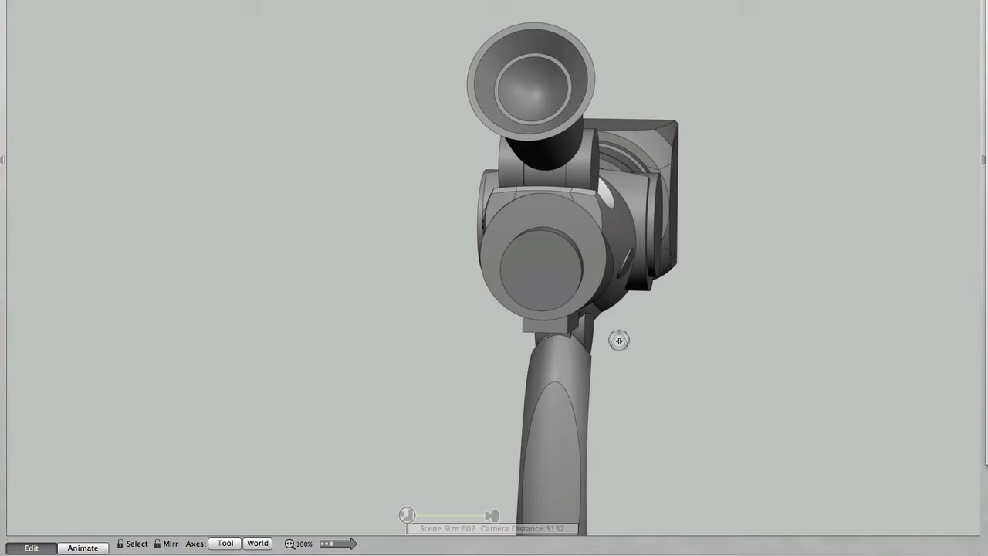
pyautogui.moveTo(751, 352); pyautogui.dragTo(641, 356, button='middle')
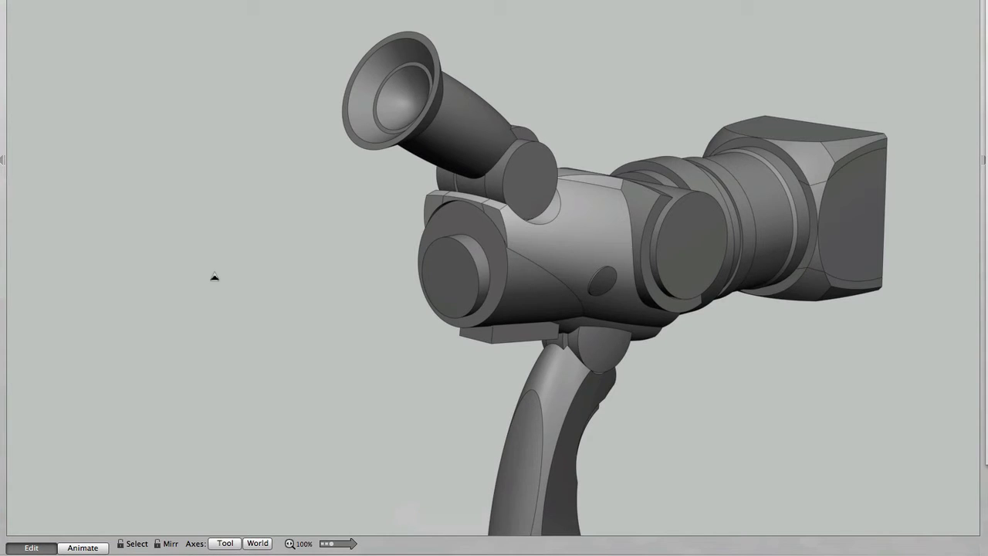
pyautogui.moveTo(215, 276)
pyautogui.mouseDown(button='middle')
pyautogui.moveTo(244, 293)
pyautogui.moveTo(479, 353)
pyautogui.moveTo(554, 332)
pyautogui.moveTo(569, 302)
pyautogui.moveTo(596, 304)
pyautogui.mouseUp(button='middle')
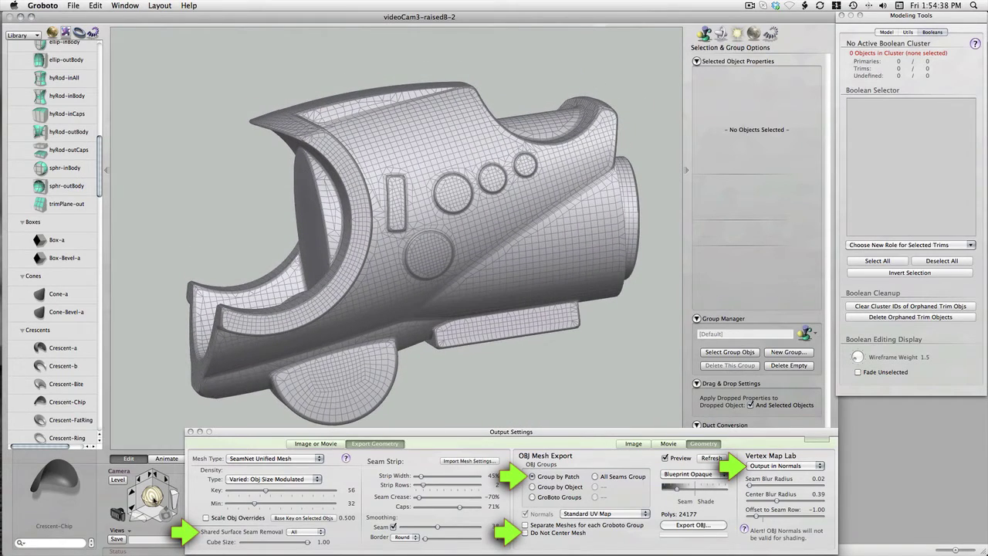
# Keep seam removal on All, preview Vertex Map then Blueprint Opaque, and start the OBJ export
pyautogui.click(306, 531)
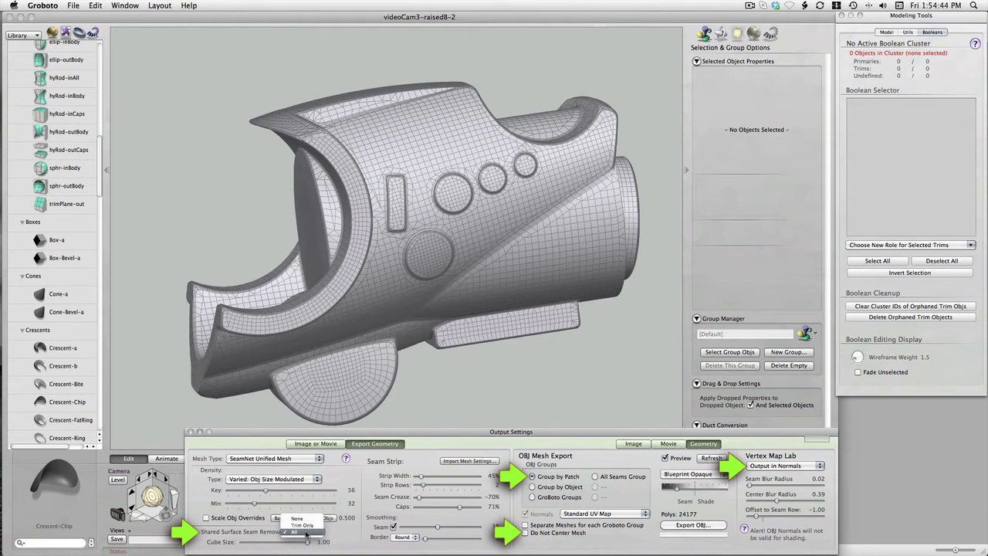
pyautogui.click(322, 532)
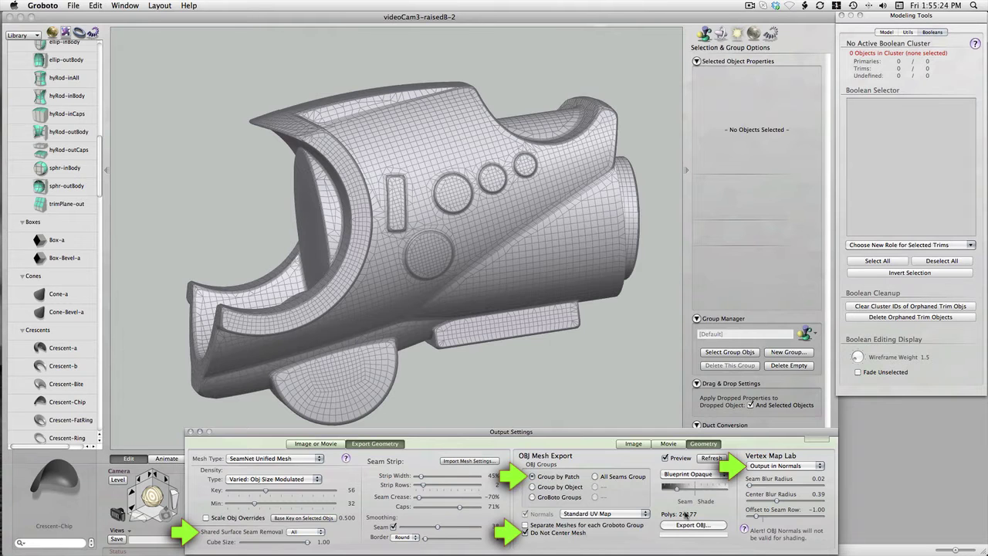
pyautogui.click(678, 474)
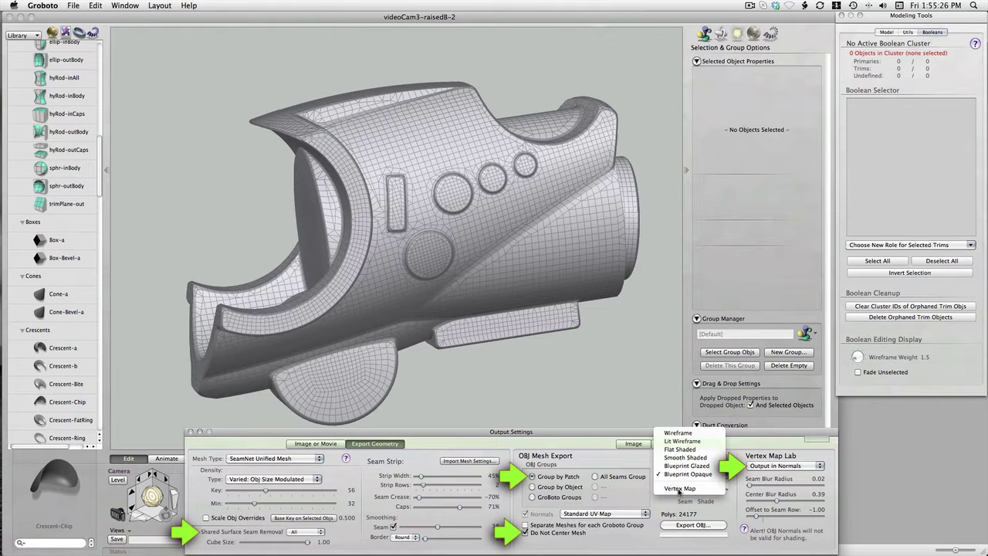
pyautogui.click(680, 468)
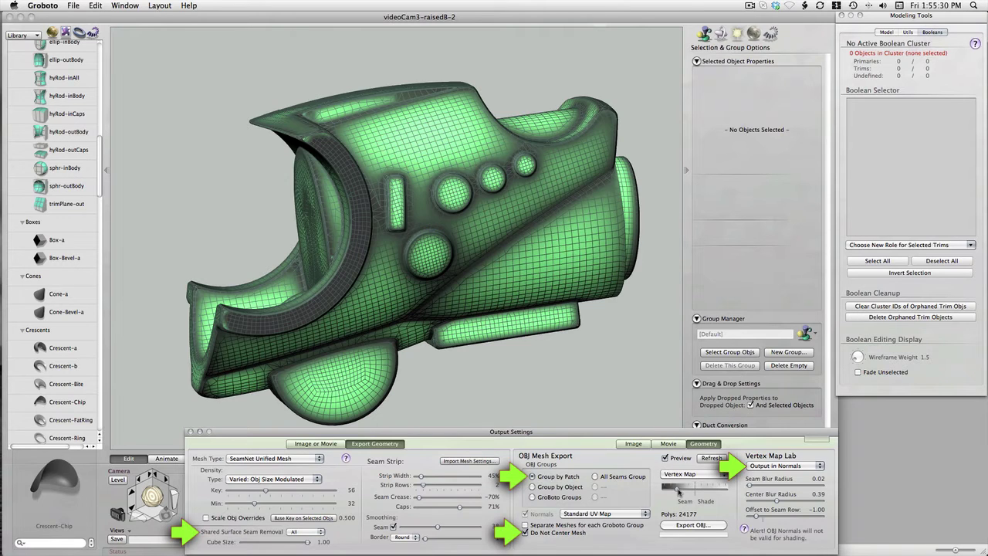
pyautogui.click(679, 475)
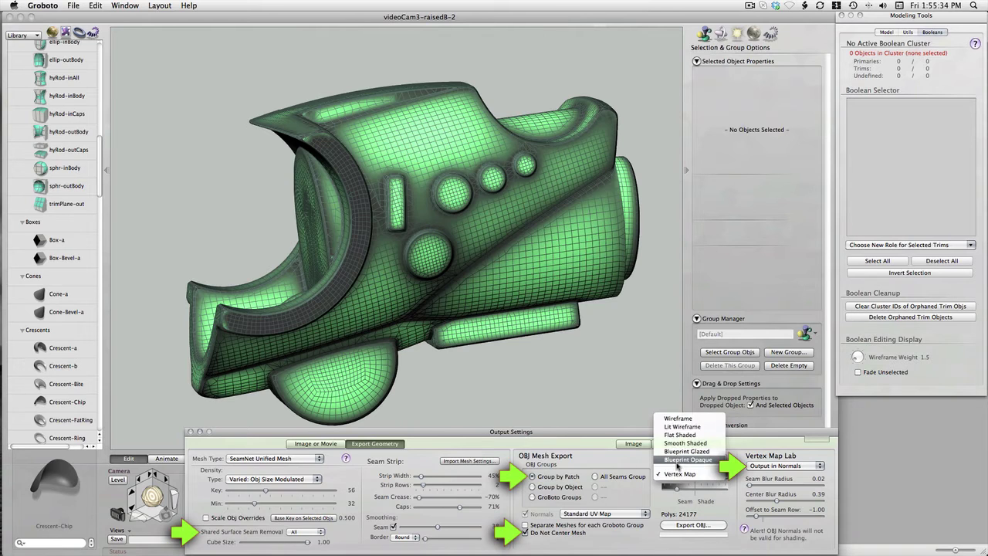
pyautogui.click(679, 460)
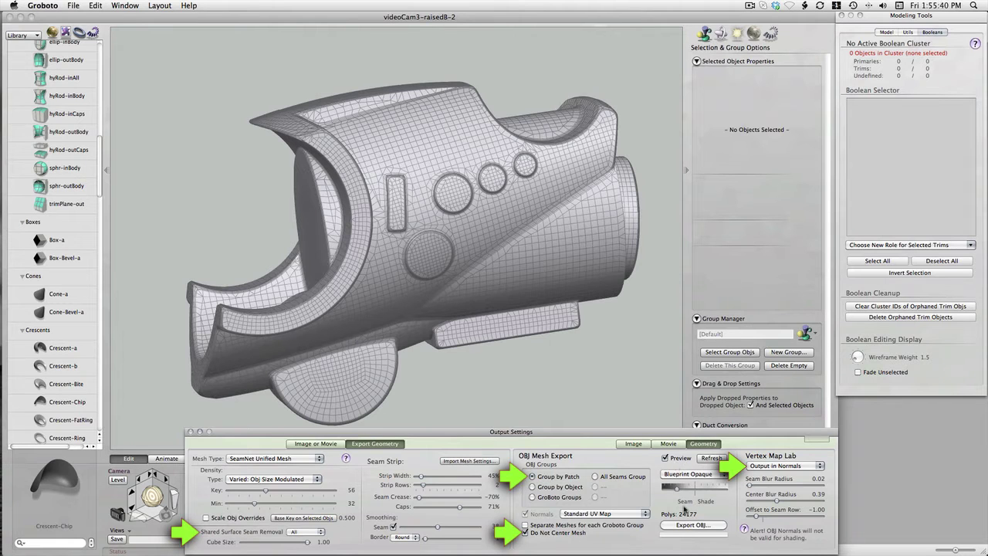
pyautogui.click(689, 526)
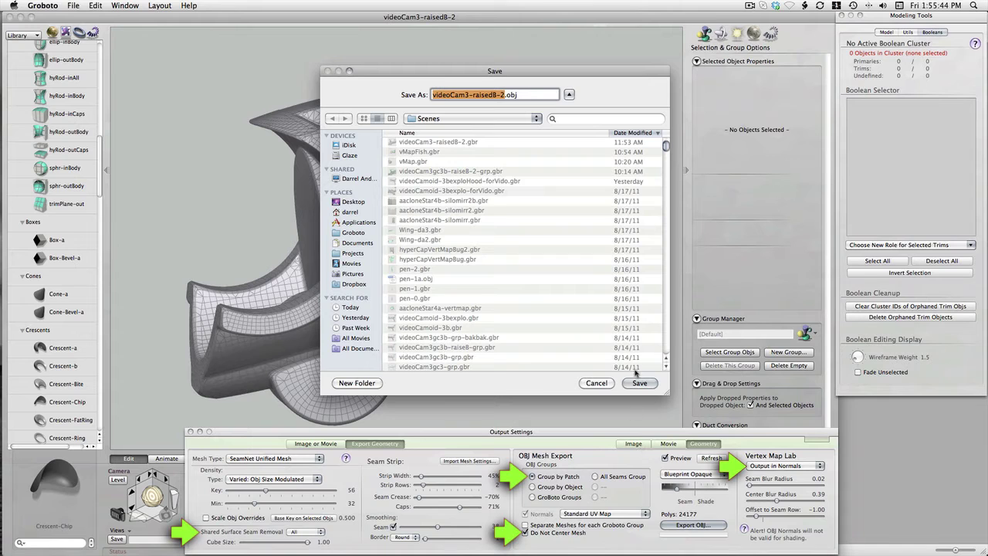
# Save the exported OBJ into the OBJs folder
pyautogui.click(449, 120)
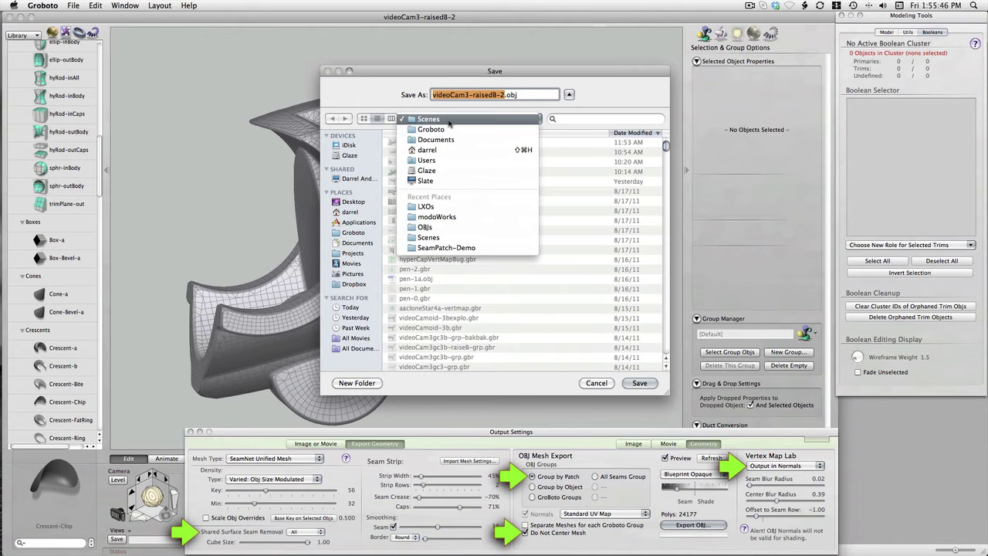
pyautogui.click(449, 226)
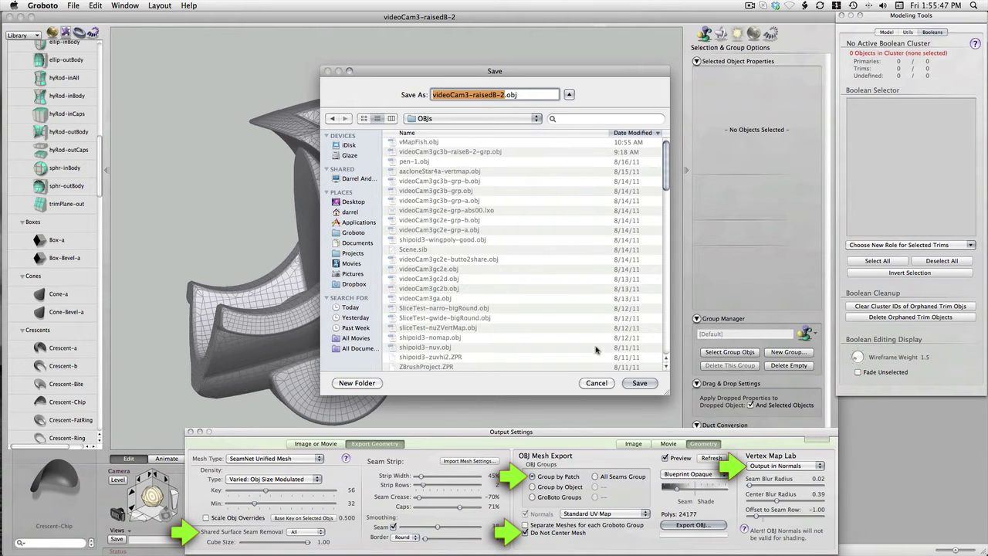
pyautogui.click(638, 383)
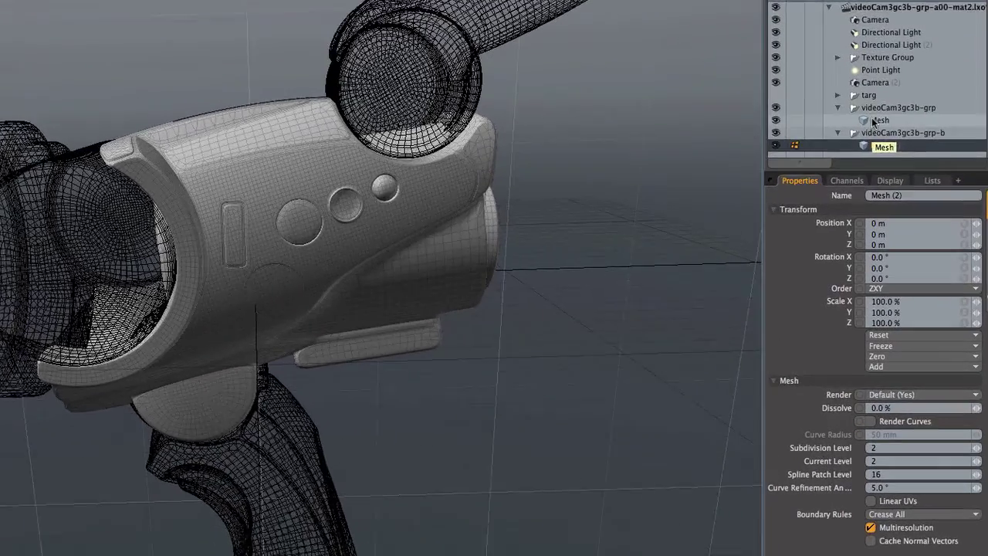
# Delete the videoCam3gc3b-grp-b group together with its child mesh
pyautogui.click(902, 164)
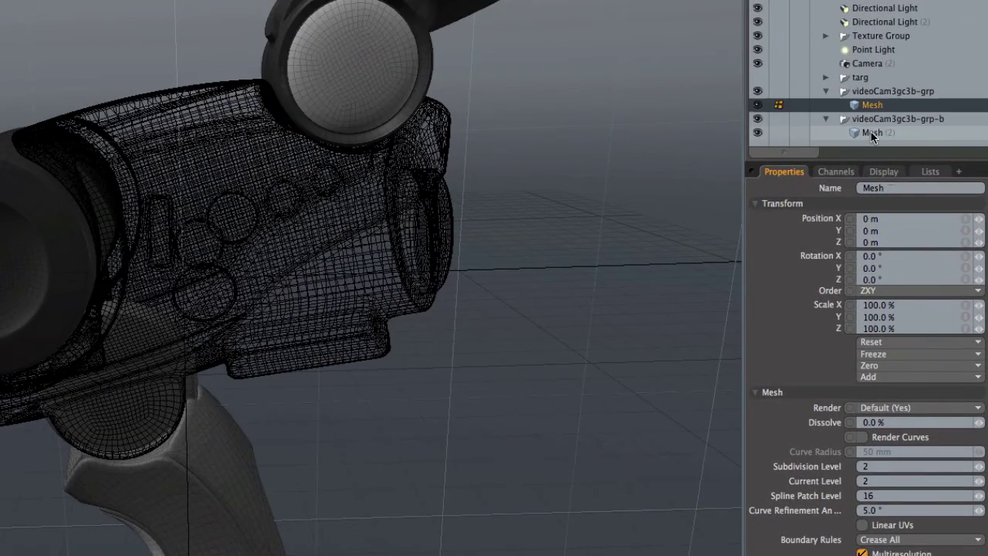
pyautogui.click(871, 134)
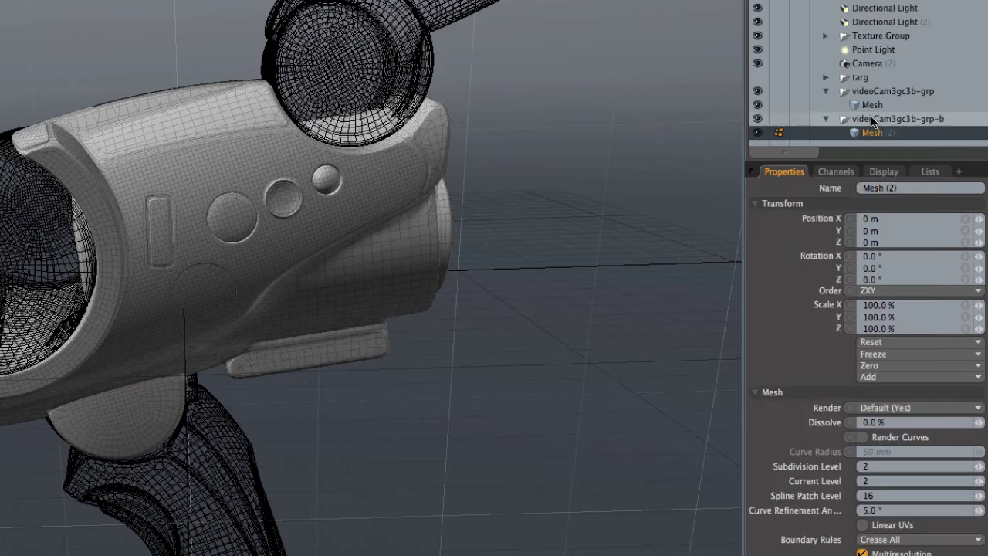
pyautogui.rightClick(871, 121)
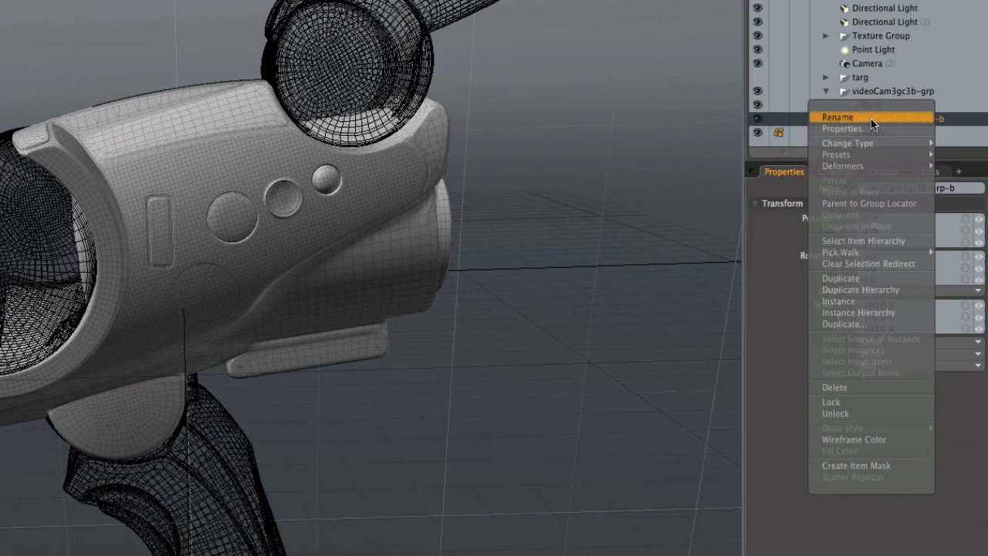
pyautogui.click(848, 384)
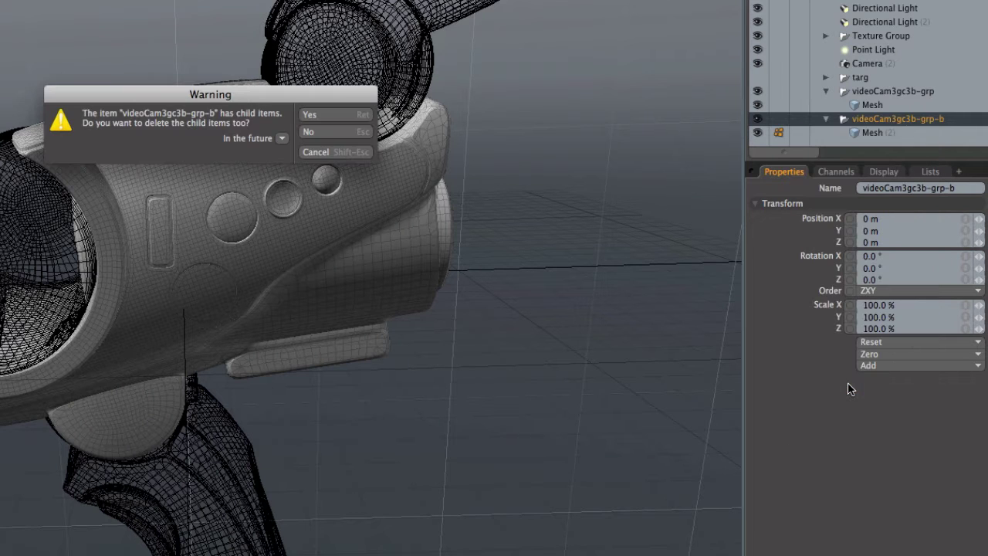
pyautogui.click(346, 115)
# Open the exported videoCam3-raised8-2 OBJ and select its Mesh (2)
pyautogui.click(64, 5)
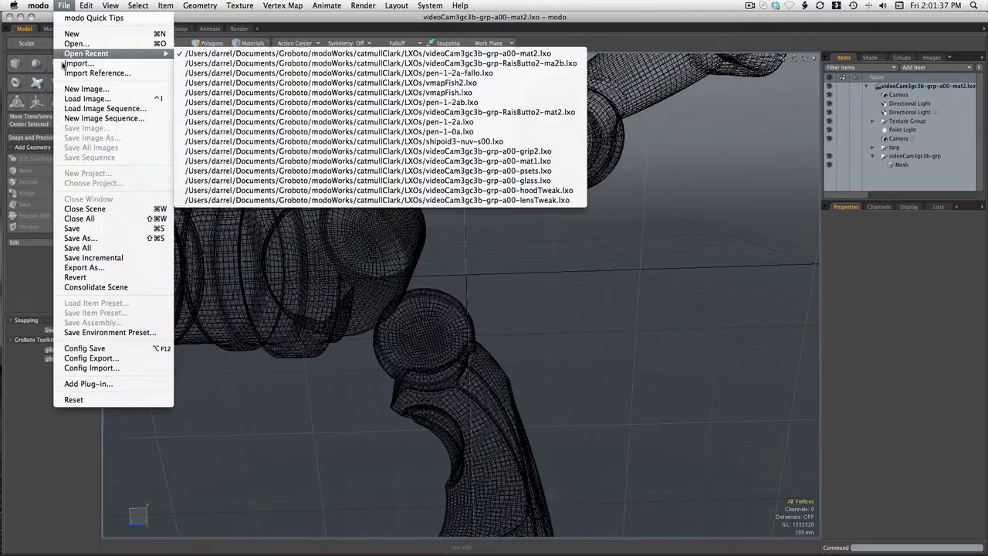
pyautogui.click(70, 44)
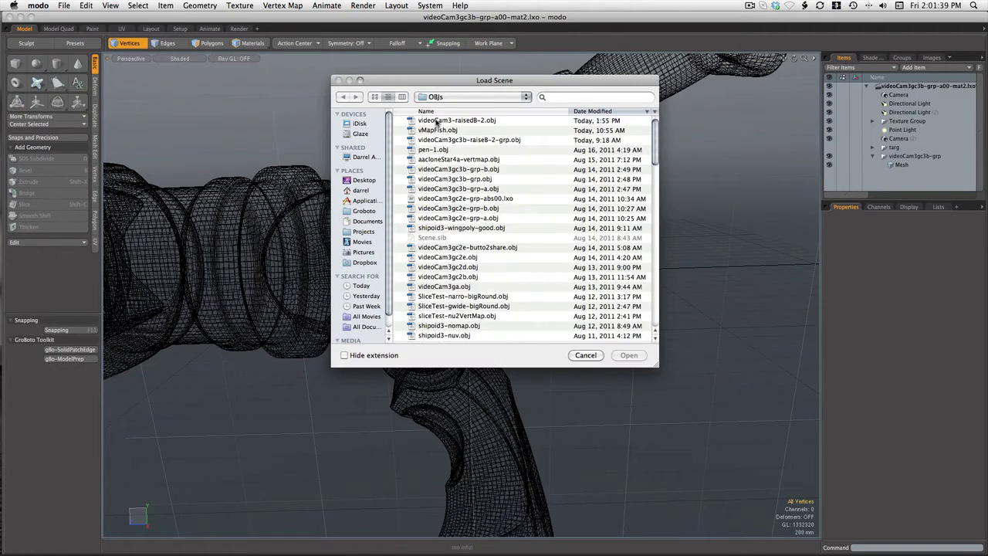
pyautogui.doubleClick(437, 121)
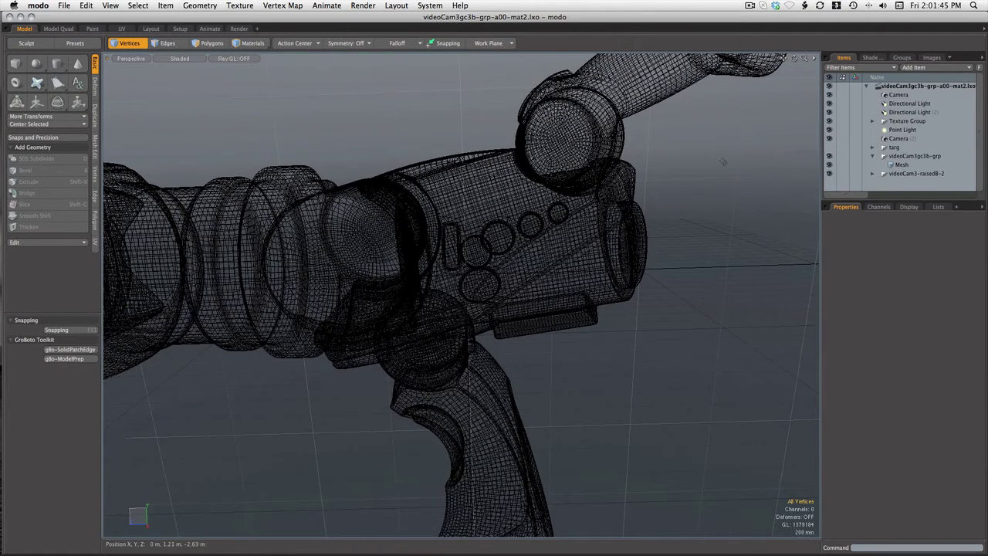
pyautogui.click(871, 175)
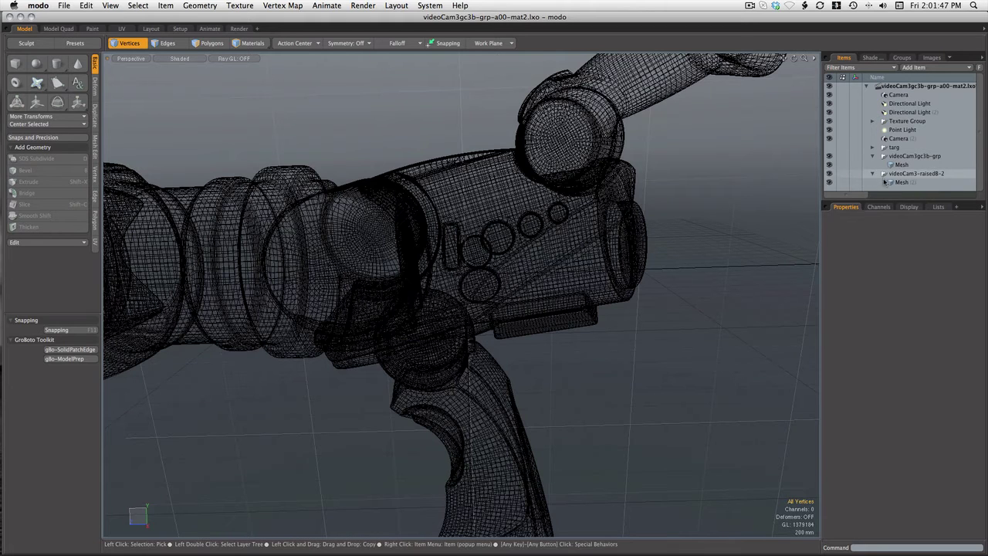
pyautogui.click(896, 182)
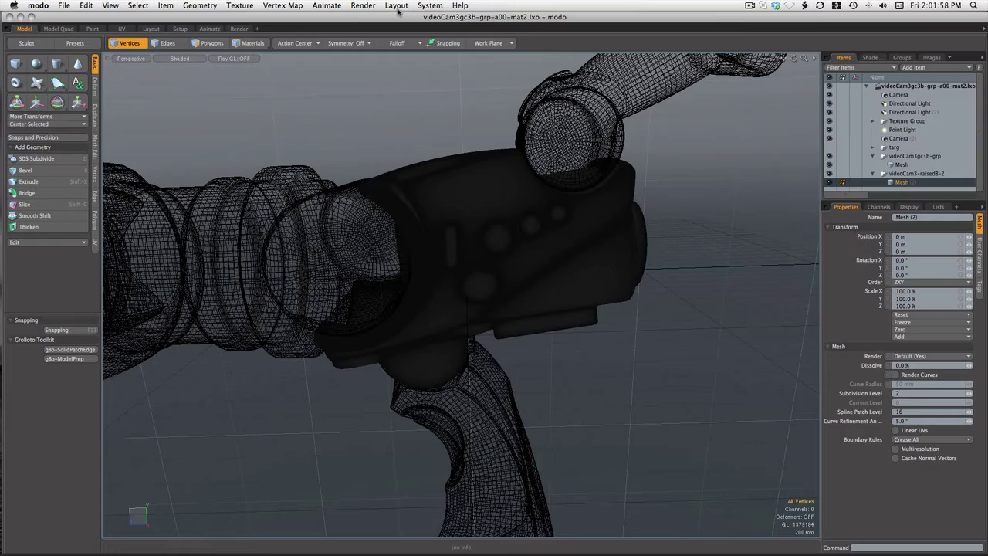
# Run gBot-Normals-to-VertMap-4.pl to turn the GroBoto normals into a groboto_weightmap at 1.0
pyautogui.click(430, 5)
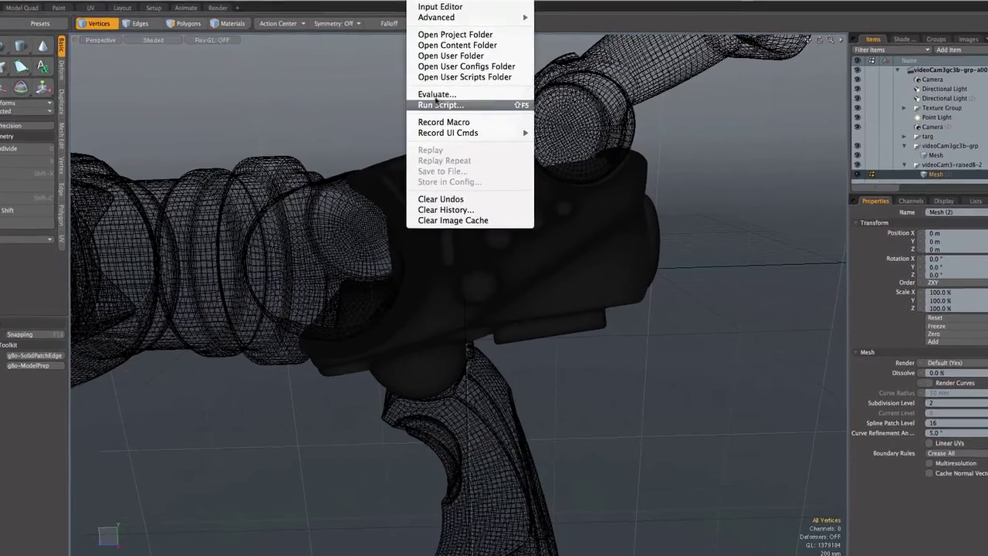
pyautogui.click(431, 88)
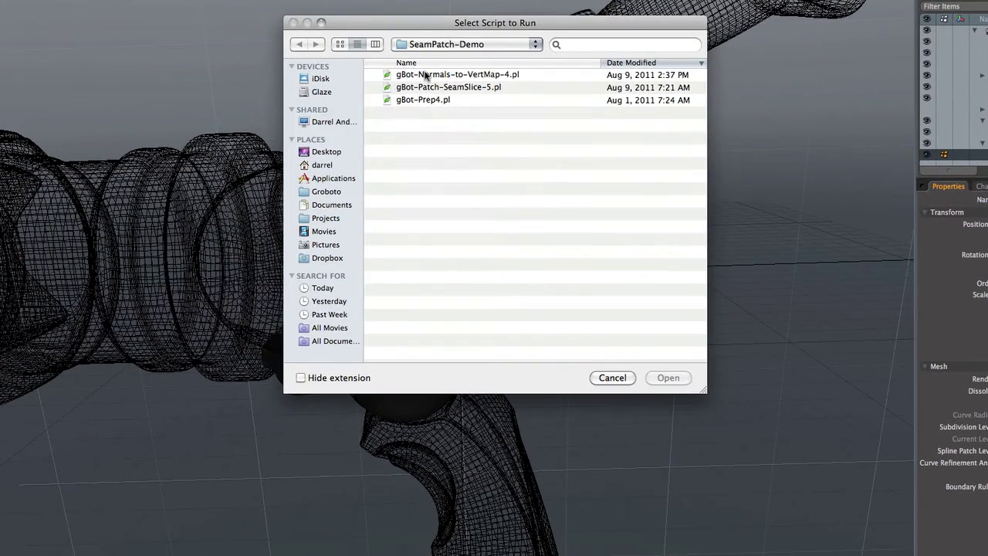
pyautogui.click(437, 75)
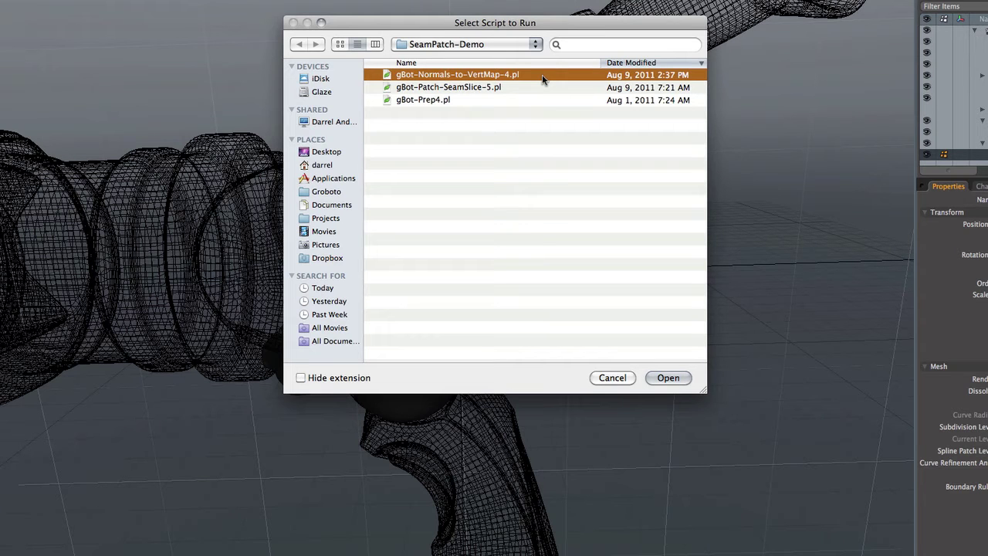
pyautogui.press('Return')
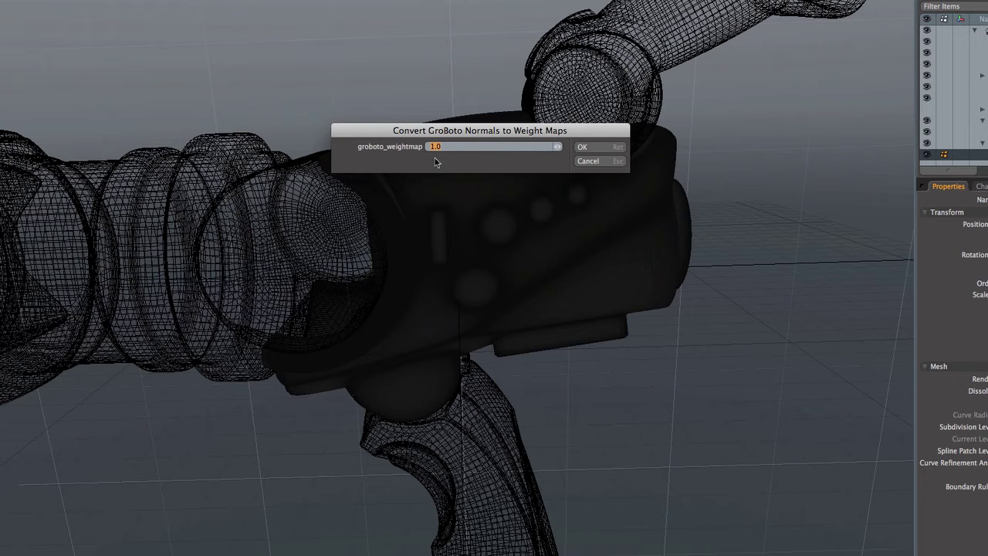
pyautogui.click(591, 146)
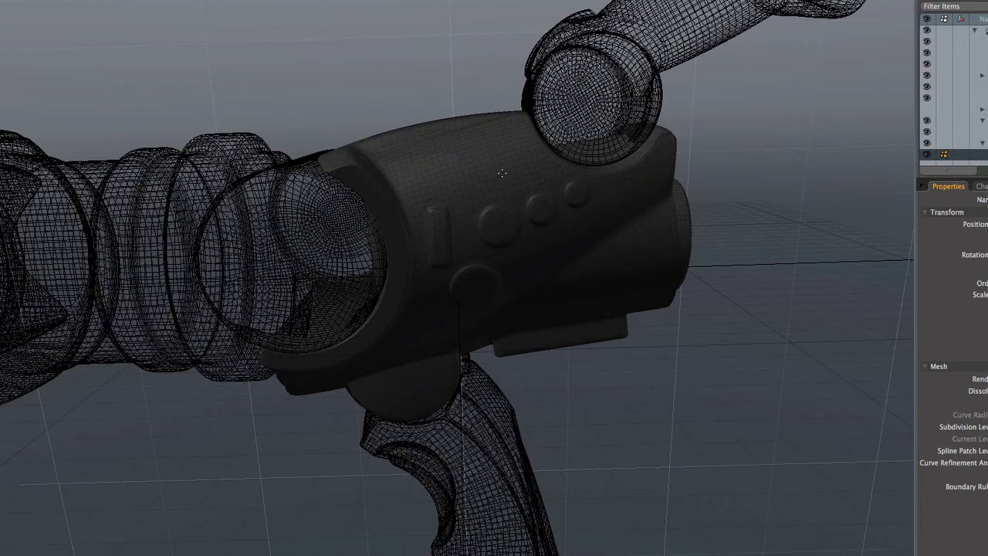
pyautogui.click(939, 206)
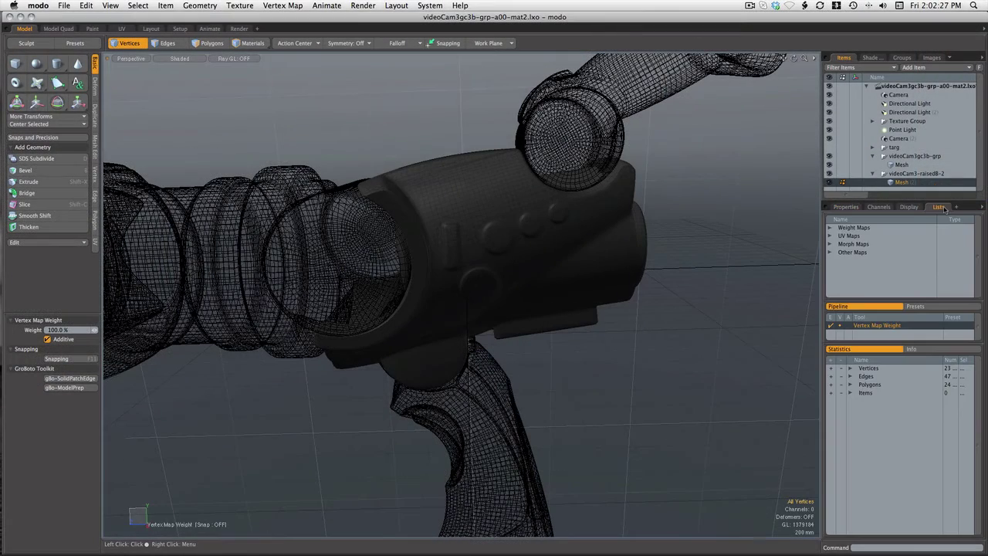
pyautogui.click(829, 252)
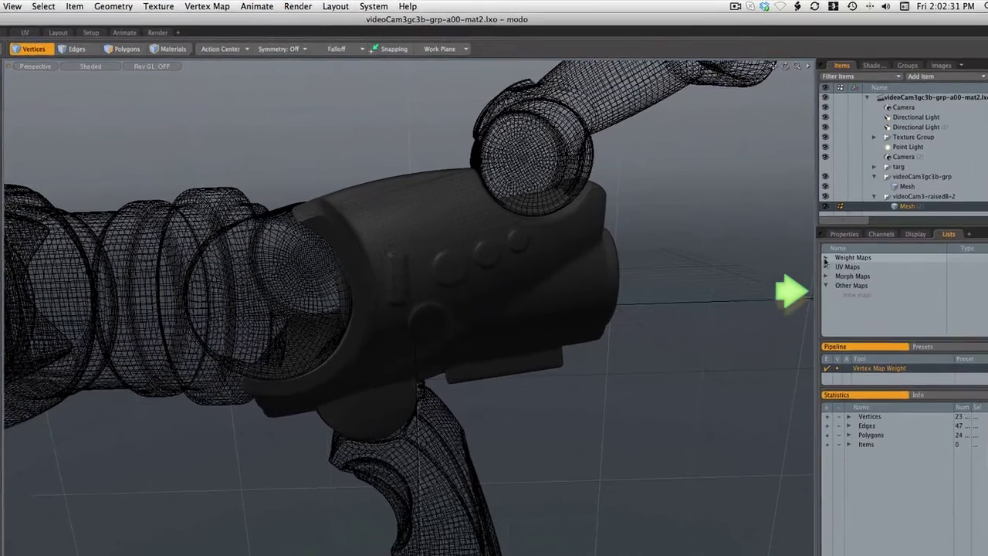
pyautogui.click(830, 227)
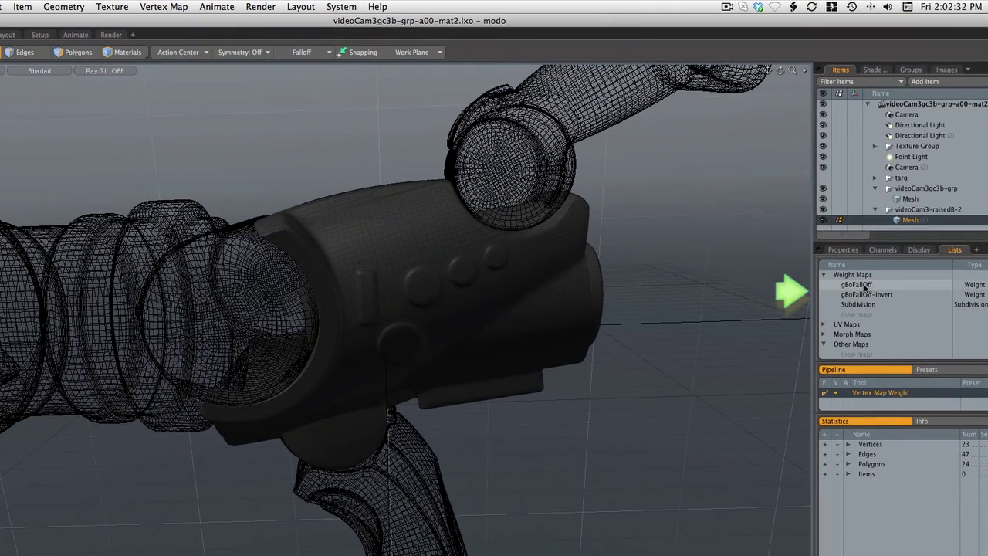
pyautogui.click(857, 285)
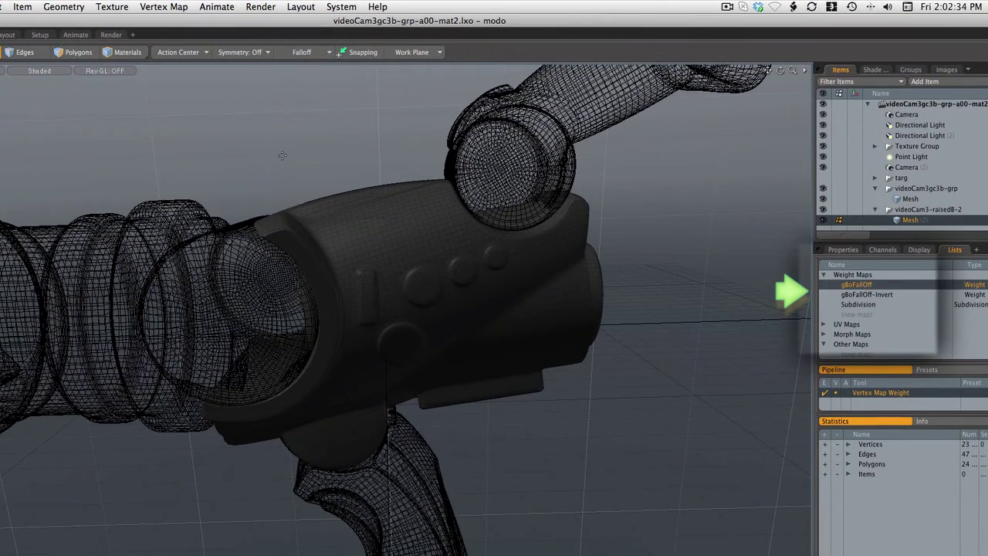
pyautogui.click(52, 74)
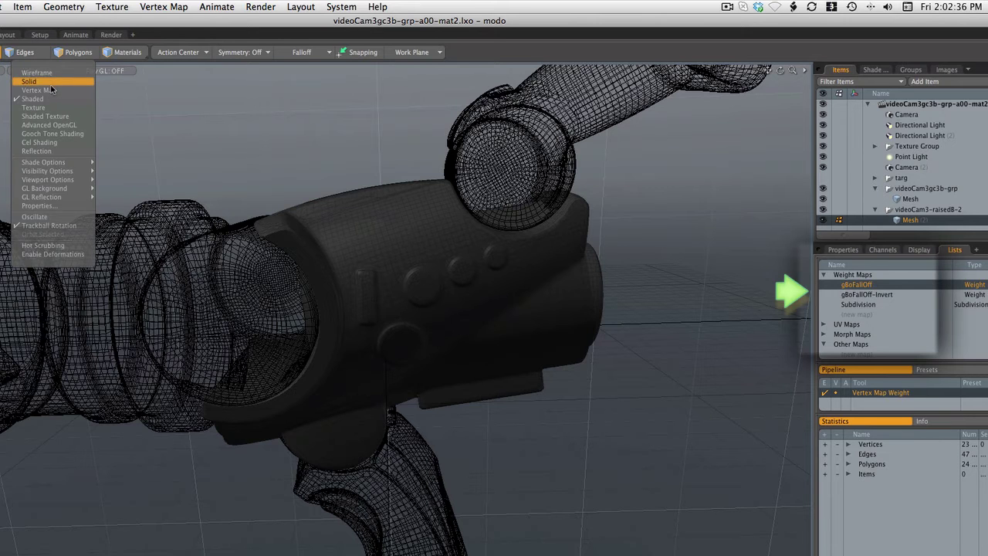
pyautogui.click(49, 87)
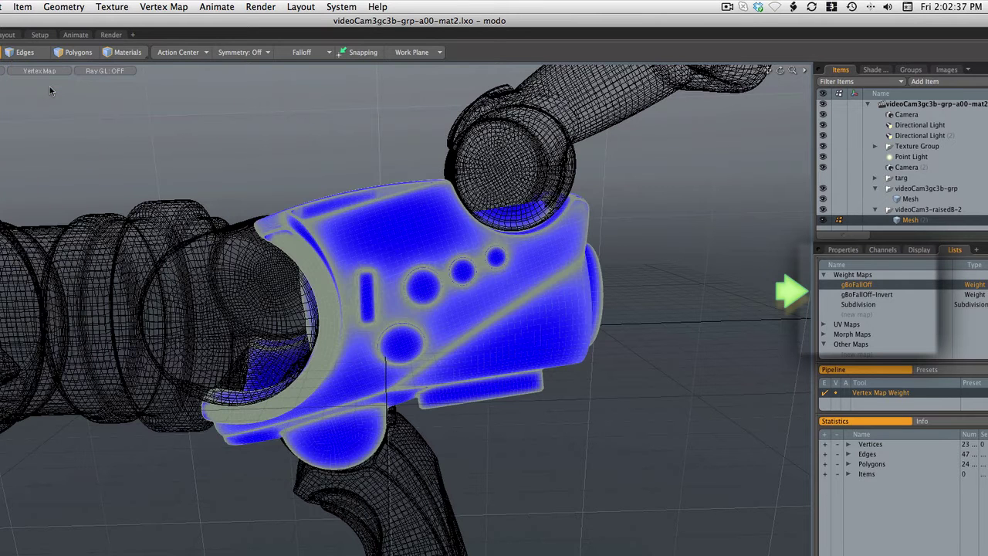
pyautogui.click(851, 297)
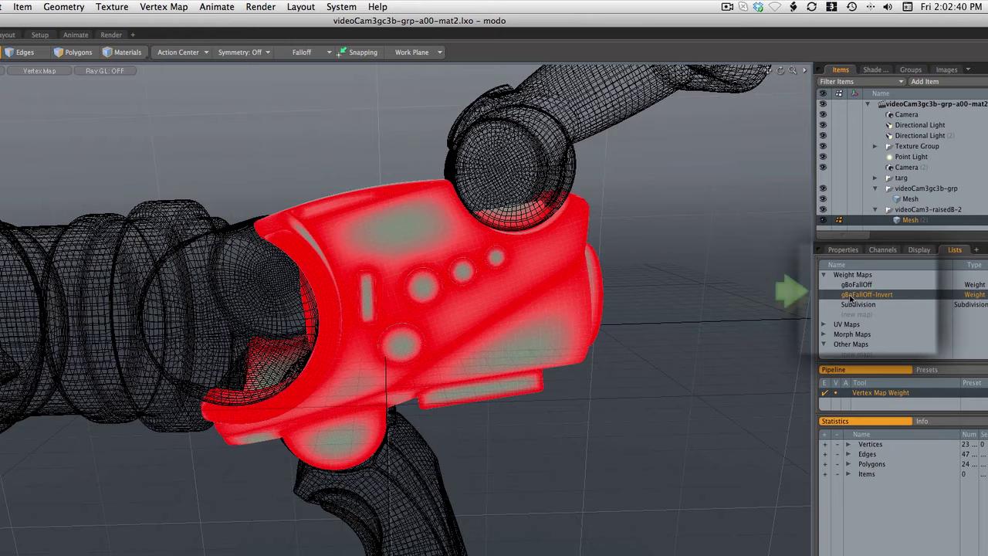
pyautogui.click(852, 285)
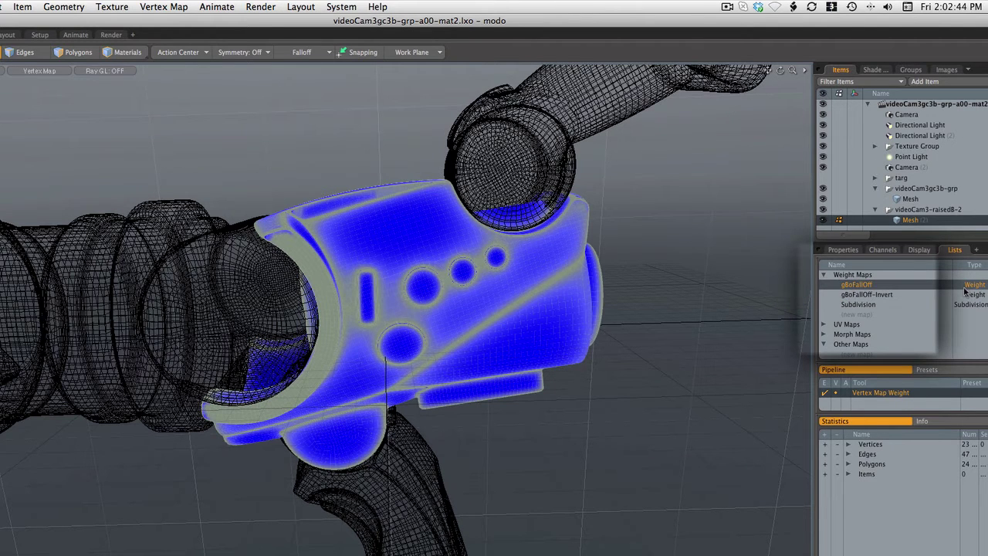
pyautogui.click(41, 72)
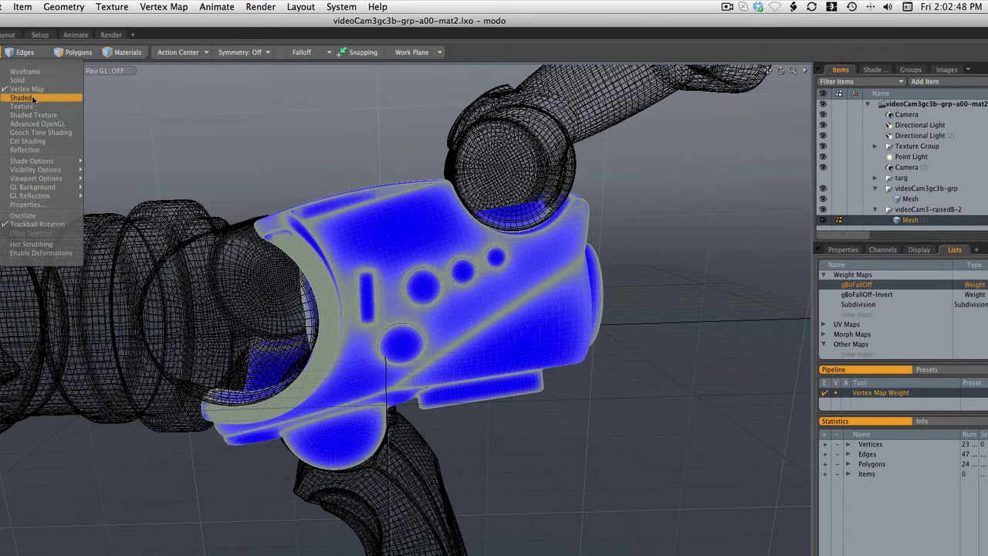
pyautogui.click(32, 99)
# Run gBot-Prep4.pl with Seam_Rows set to 1 to create the seam selection sets
pyautogui.click(344, 7)
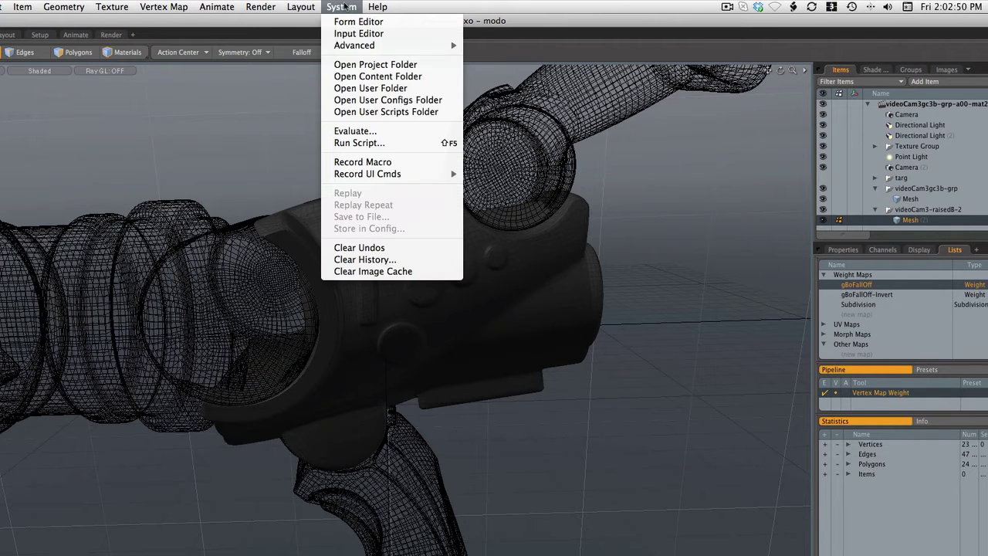
pyautogui.click(377, 145)
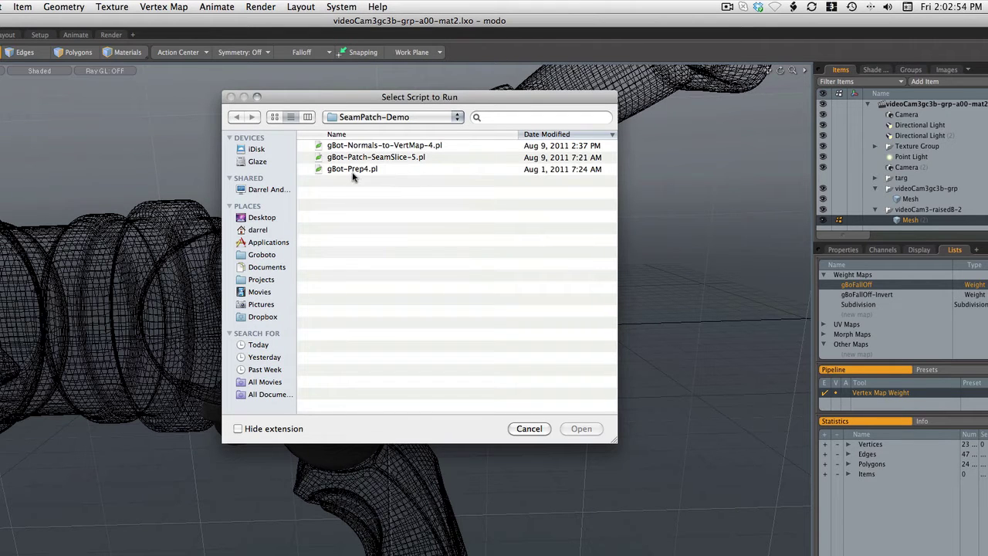
pyautogui.click(356, 169)
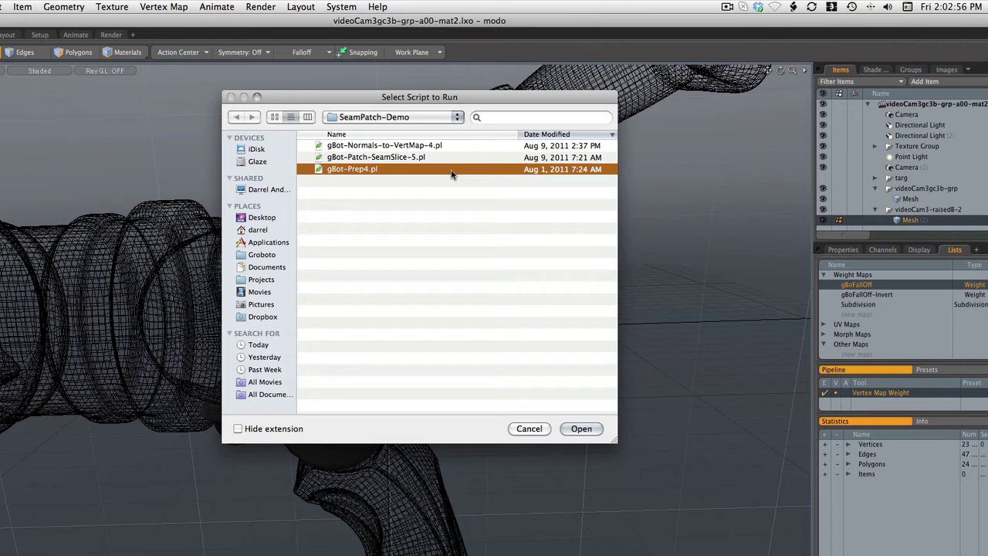
pyautogui.doubleClick(452, 175)
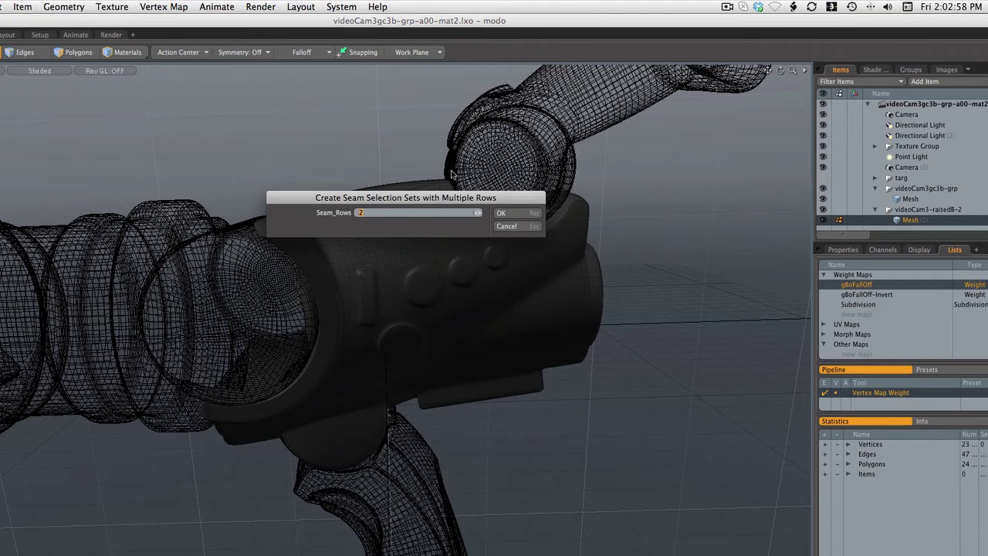
pyautogui.click(477, 214)
pyautogui.click(502, 215)
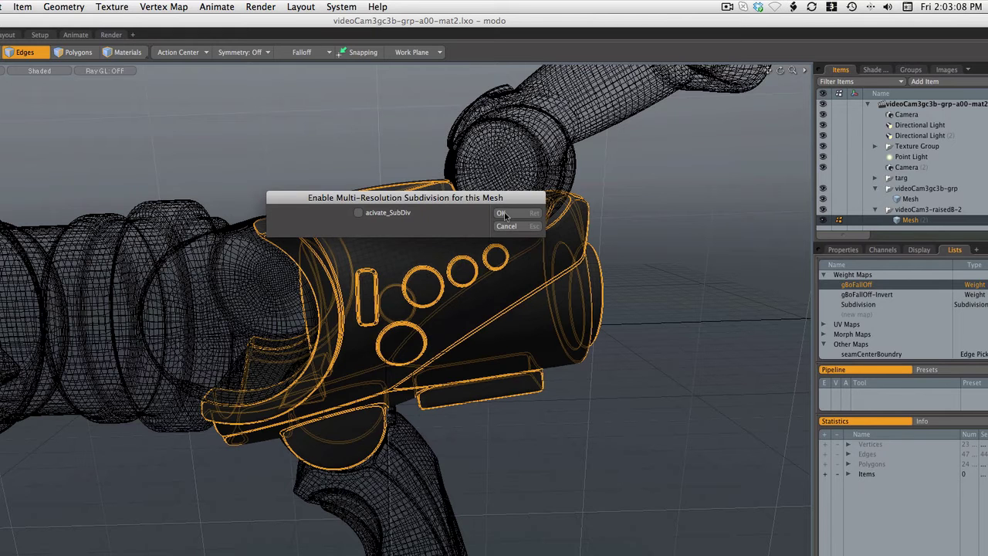
# Enable multiresolution subdivision and accept converting the polygons to Catmull-Clark
pyautogui.click(358, 212)
pyautogui.click(501, 213)
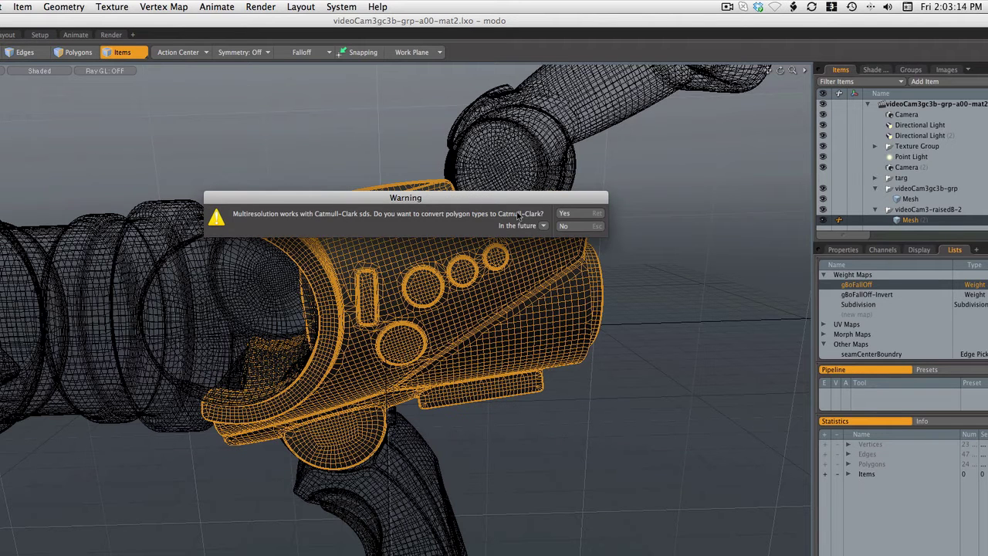
pyautogui.click(588, 216)
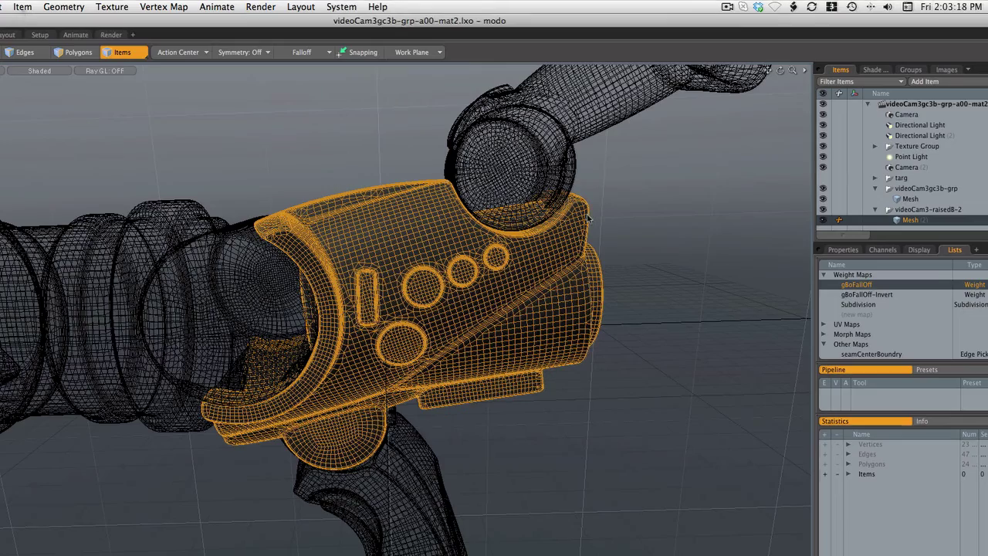
# Assign an existing scene material, instead of Default, to the camera body polygons with Assign Material Group
pyautogui.click(108, 9)
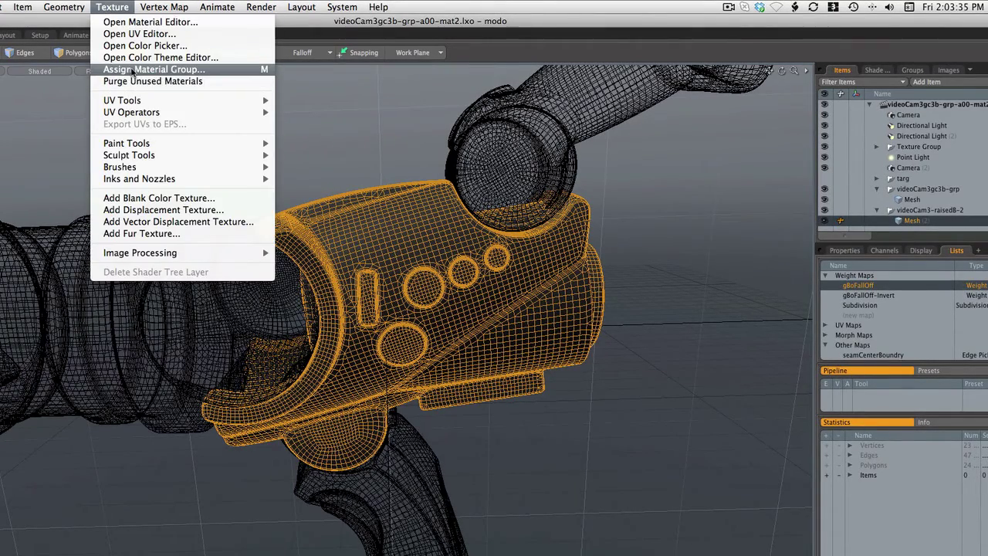
pyautogui.click(131, 69)
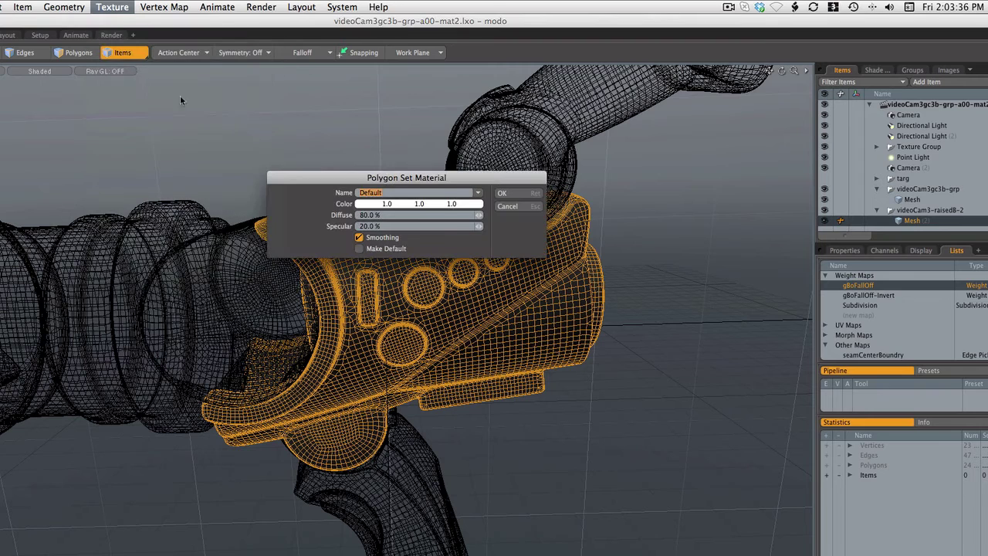
pyautogui.click(479, 195)
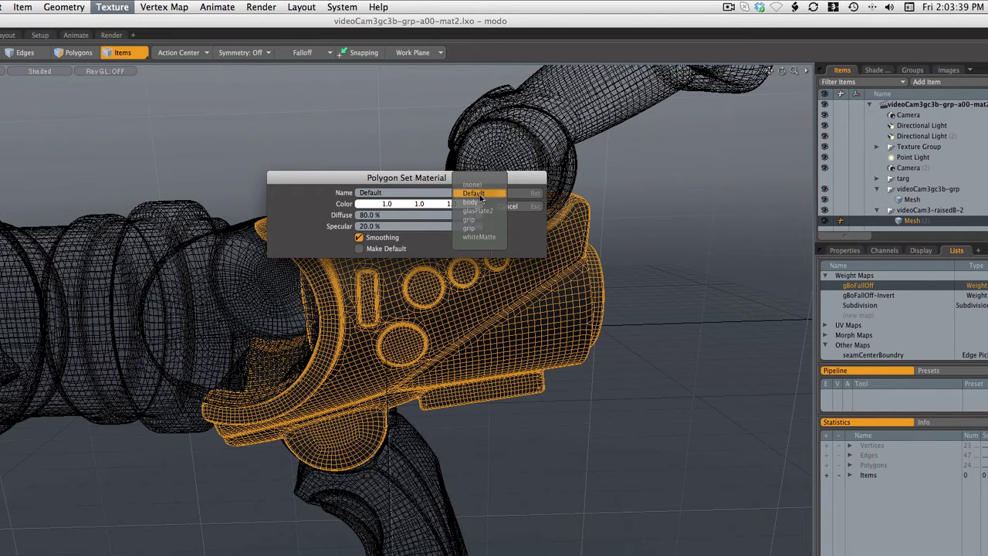
pyautogui.click(473, 202)
pyautogui.click(508, 198)
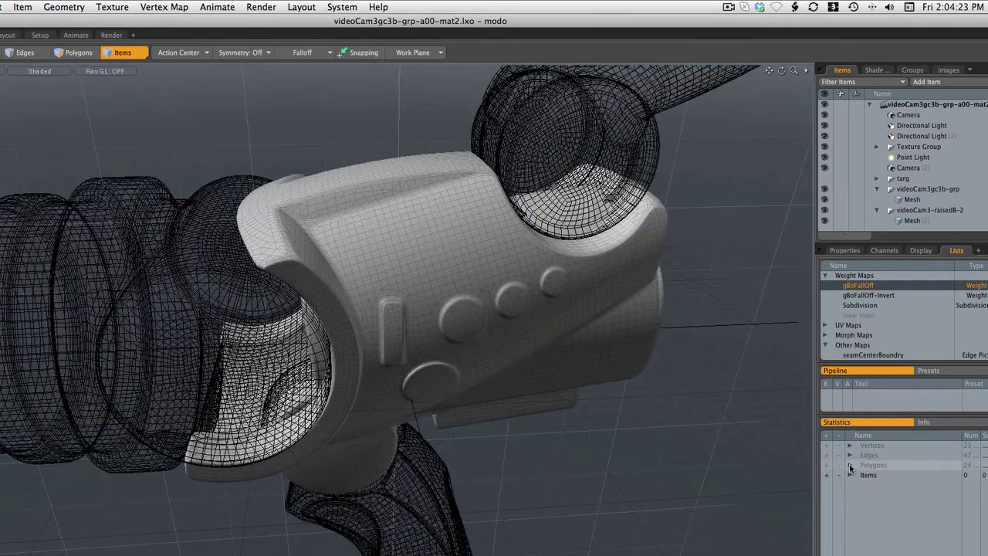
# Select the 4434 seamCenterRows polygons from the Statistics panel's selection sets
pyautogui.click(850, 466)
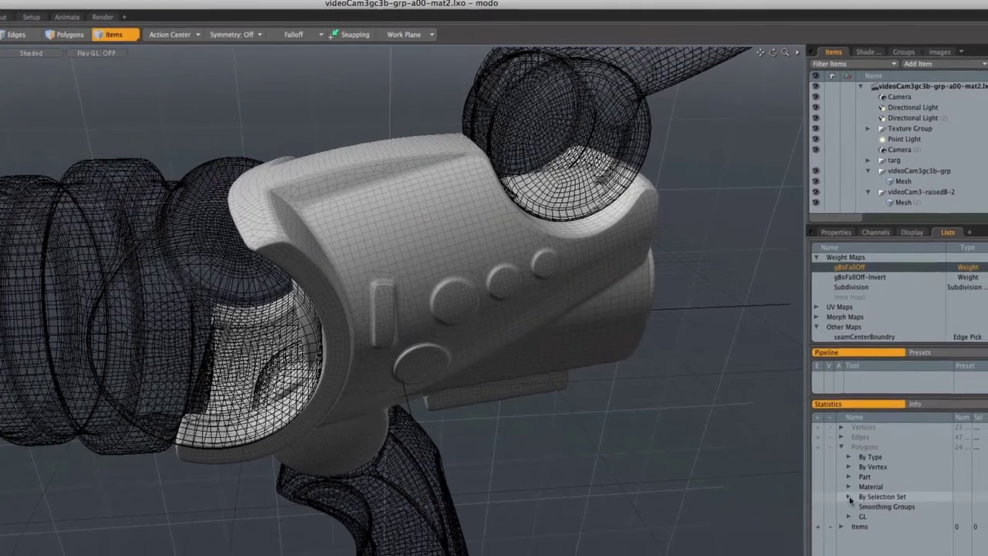
pyautogui.click(851, 497)
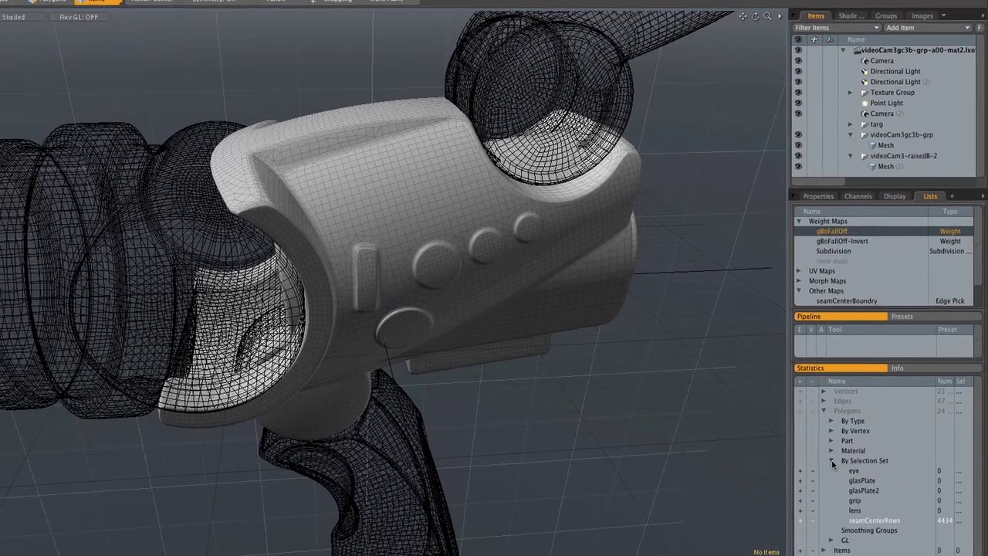
pyautogui.click(800, 516)
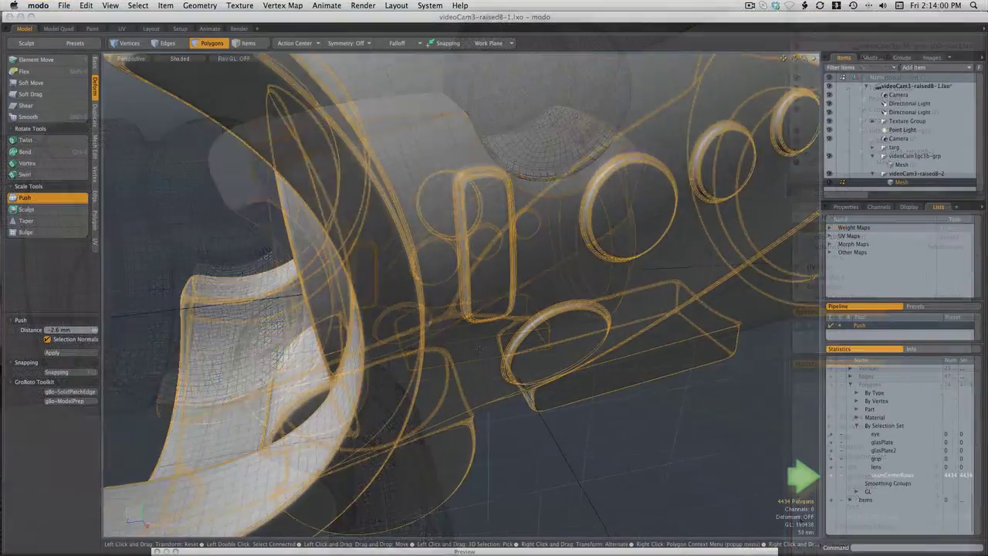
pyautogui.scroll(3, 463, 293)
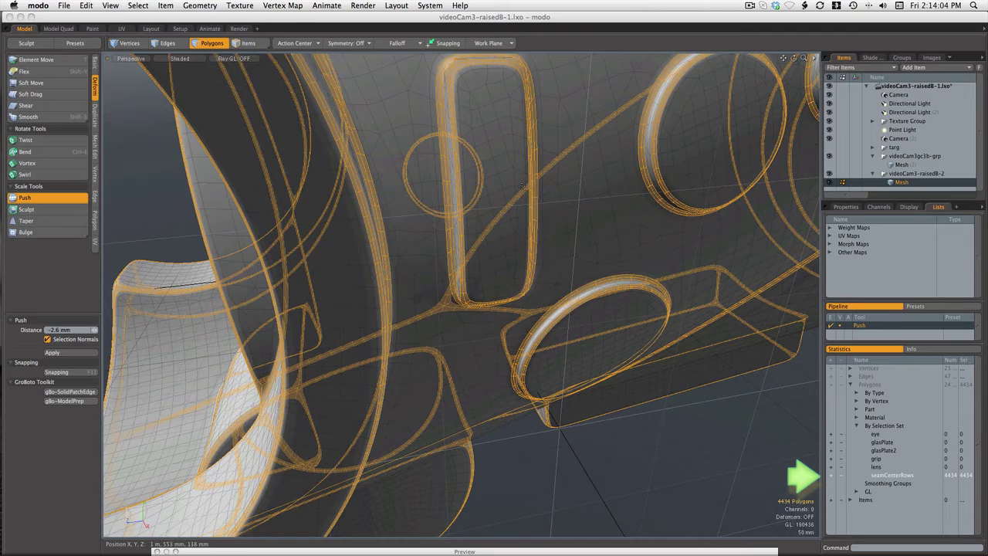
# Select all 2217 Part boundary edges from the Statistics panel
pyautogui.keyDown('alt'); pyautogui.moveTo(564, 201); pyautogui.dragTo(541, 238); pyautogui.keyUp('alt')
pyautogui.scroll(-4, 540, 237)
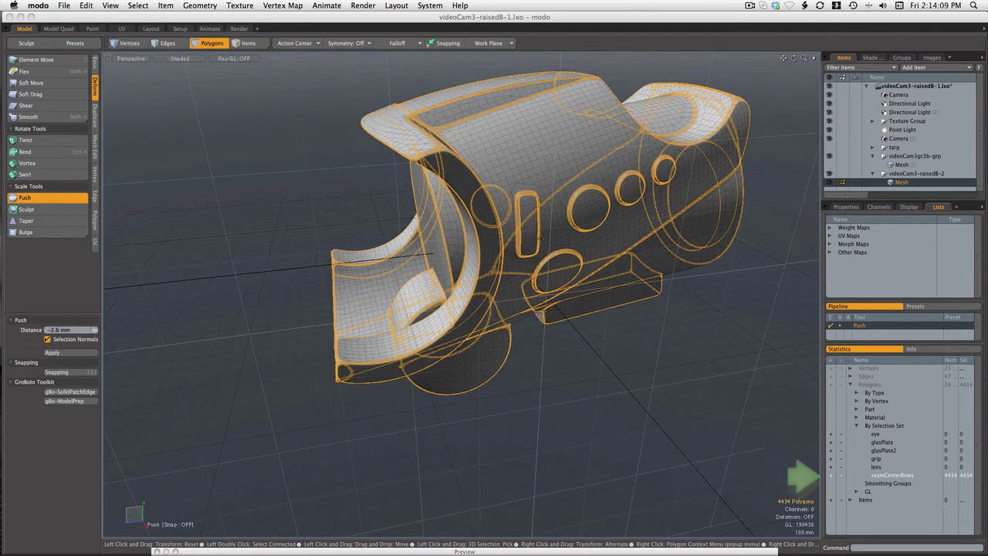
pyautogui.click(850, 376)
pyautogui.click(857, 393)
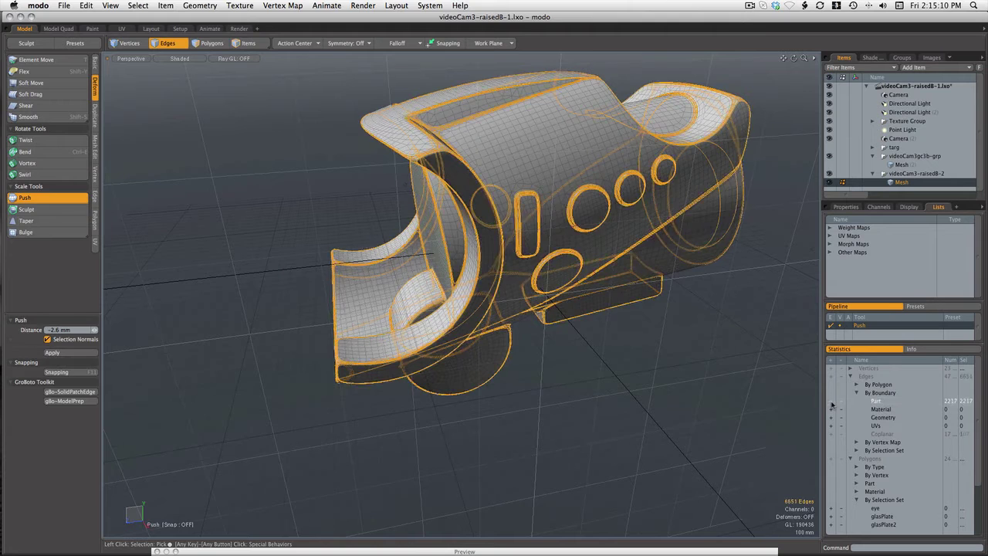
pyautogui.click(831, 401)
pyautogui.click(832, 402)
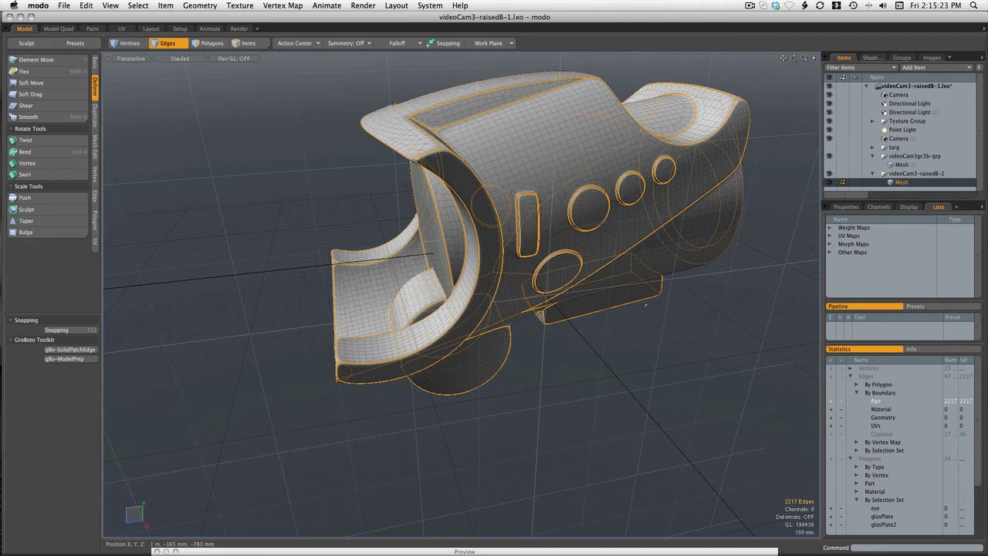
# Lasso-deselect the boundary edges around the first button holes
pyautogui.scroll(5, 585, 271)
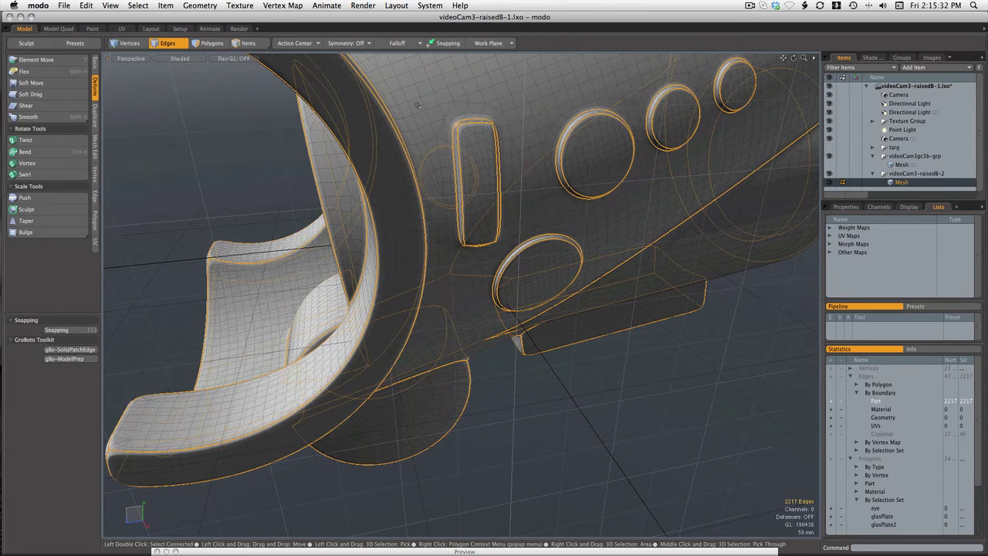
pyautogui.moveTo(417, 102)
pyautogui.mouseDown(button='right')
pyautogui.moveTo(510, 133)
pyautogui.moveTo(729, 56)
pyautogui.moveTo(769, 95)
pyautogui.moveTo(596, 274)
pyautogui.moveTo(543, 311)
pyautogui.moveTo(461, 304)
pyautogui.mouseUp(button='right')
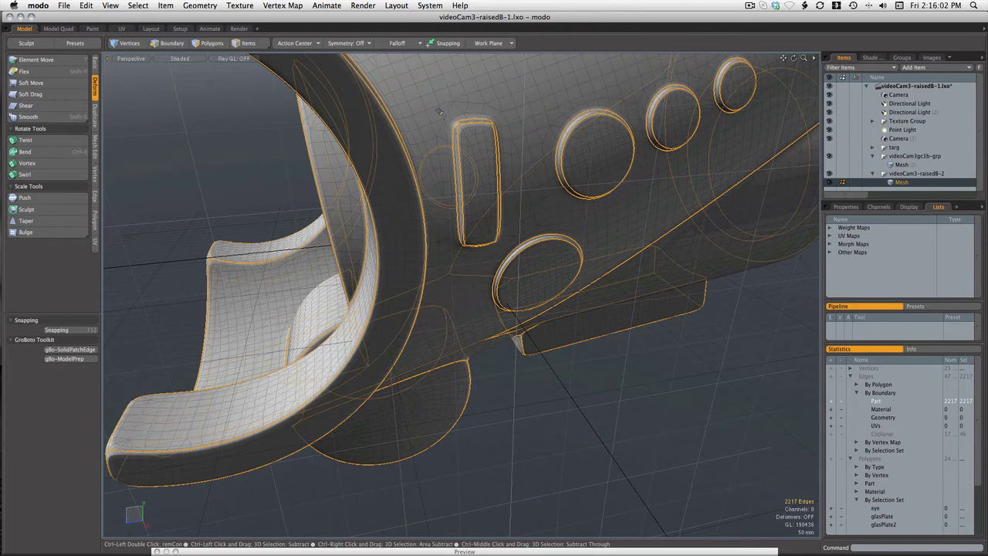
pyautogui.hotkey('shift', 'Up')
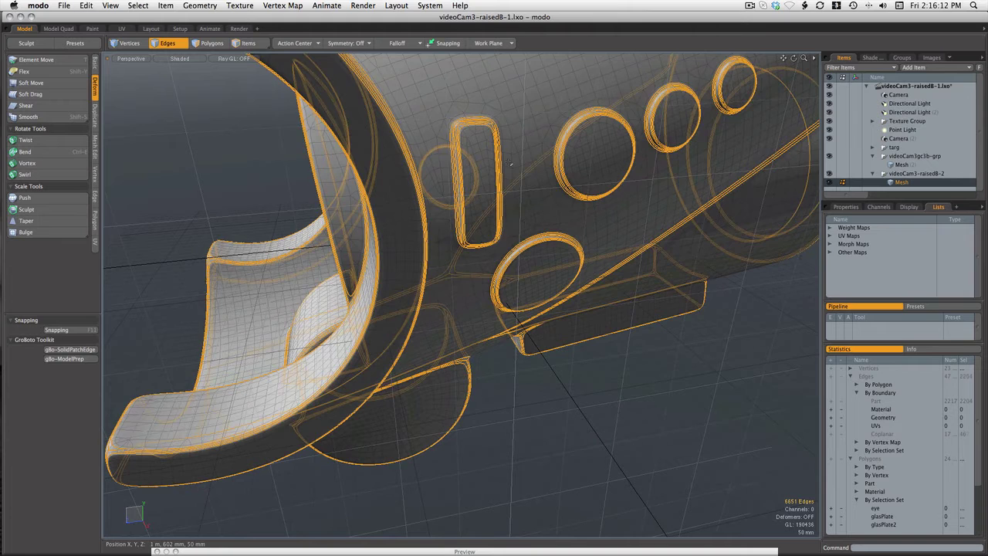
pyautogui.hotkey('shift', 'Down')
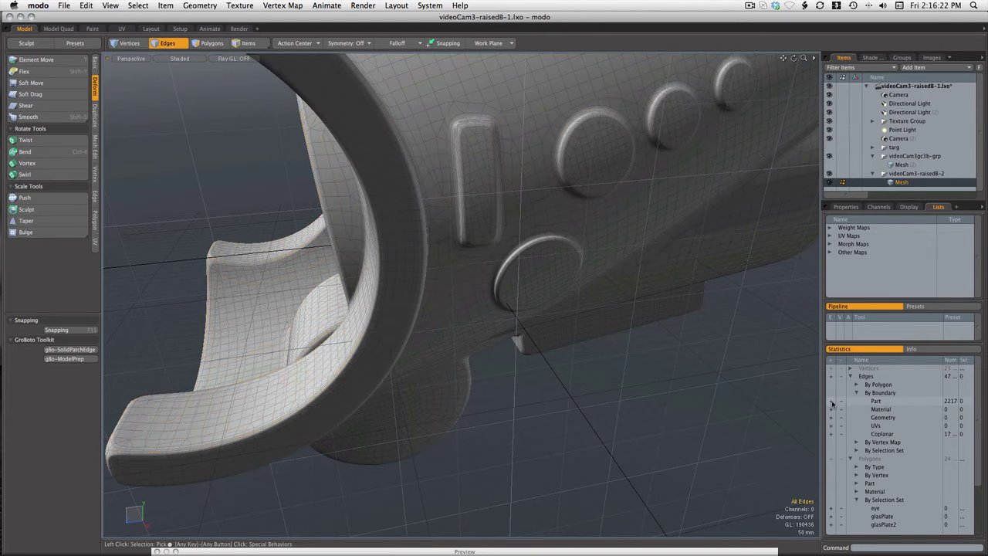
pyautogui.moveTo(436, 102)
pyautogui.mouseDown(button='right')
pyautogui.moveTo(725, 57)
pyautogui.moveTo(770, 68)
pyautogui.moveTo(664, 208)
pyautogui.moveTo(583, 286)
pyautogui.moveTo(544, 308)
pyautogui.moveTo(454, 295)
pyautogui.mouseUp(button='right')
pyautogui.keyDown('alt'); pyautogui.moveTo(455, 295); pyautogui.dragTo(488, 316); pyautogui.keyUp('alt')
pyautogui.moveTo(488, 317)
pyautogui.keyDown('ctrl'); pyautogui.mouseDown(button='right')
pyautogui.moveTo(614, 266)
pyautogui.moveTo(699, 61)
pyautogui.moveTo(494, 310)
pyautogui.mouseUp(button='right'); pyautogui.keyUp('ctrl')
# Deselect the edges around the upper holes and the round hole, leaving 1858 edges
pyautogui.moveTo(494, 311)
pyautogui.keyDown('alt'); pyautogui.mouseDown()
pyautogui.moveTo(600, 248)
pyautogui.moveTo(576, 246)
pyautogui.mouseUp(); pyautogui.keyUp('alt')
pyautogui.moveTo(575, 245)
pyautogui.keyDown('ctrl'); pyautogui.mouseDown(button='right')
pyautogui.moveTo(664, 243)
pyautogui.moveTo(556, 68)
pyautogui.moveTo(464, 181)
pyautogui.mouseUp(button='right'); pyautogui.keyUp('ctrl')
pyautogui.press('a')
pyautogui.moveTo(464, 181)
pyautogui.keyDown('alt'); pyautogui.mouseDown()
pyautogui.moveTo(417, 231)
pyautogui.moveTo(356, 255)
pyautogui.mouseUp(); pyautogui.keyUp('alt')
pyautogui.moveTo(356, 255)
pyautogui.keyDown('ctrl'); pyautogui.mouseDown(button='right')
pyautogui.moveTo(447, 185)
pyautogui.moveTo(451, 266)
pyautogui.mouseUp(button='right'); pyautogui.keyUp('ctrl')
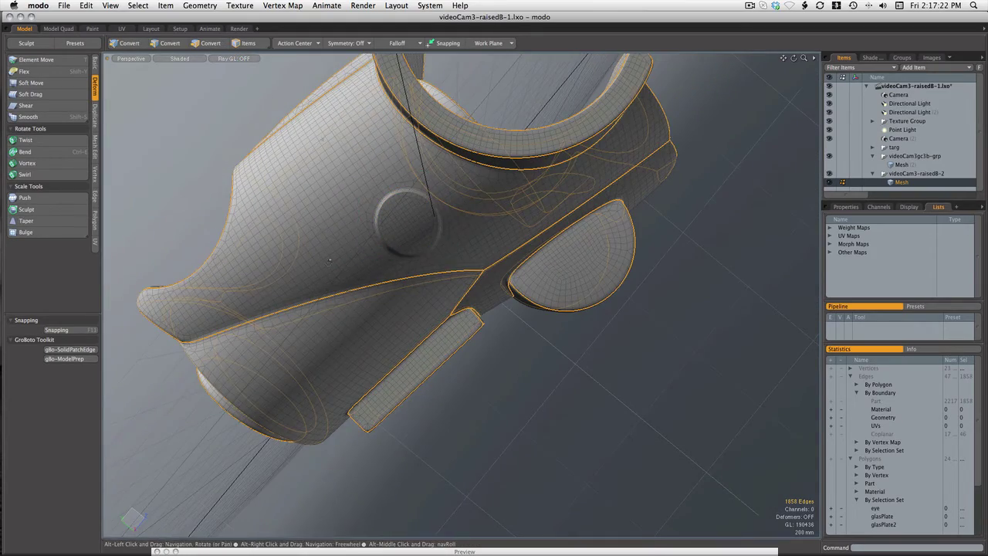
pyautogui.press('a')
pyautogui.keyDown('alt'); pyautogui.moveTo(433, 363); pyautogui.dragTo(541, 394); pyautogui.keyUp('alt')
pyautogui.scroll(6, 590, 407)
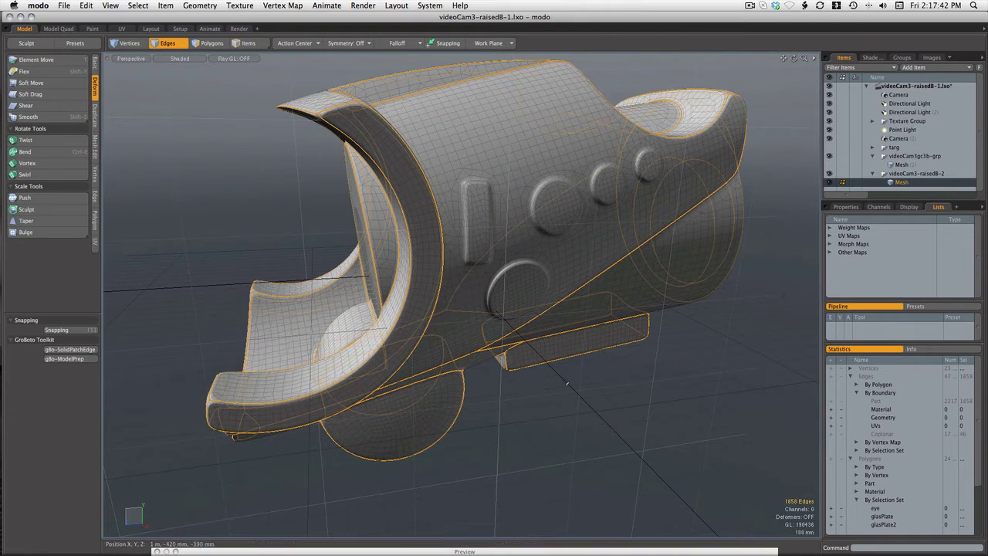
# Convert the edge selection to vertices and then to polygons
pyautogui.click(138, 6)
pyautogui.click(145, 284)
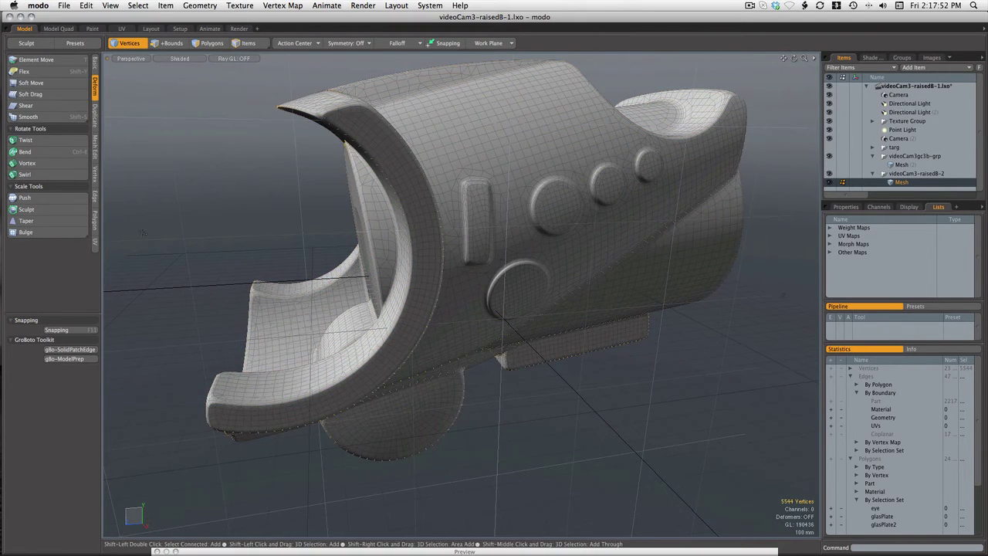
pyautogui.click(140, 6)
pyautogui.click(148, 284)
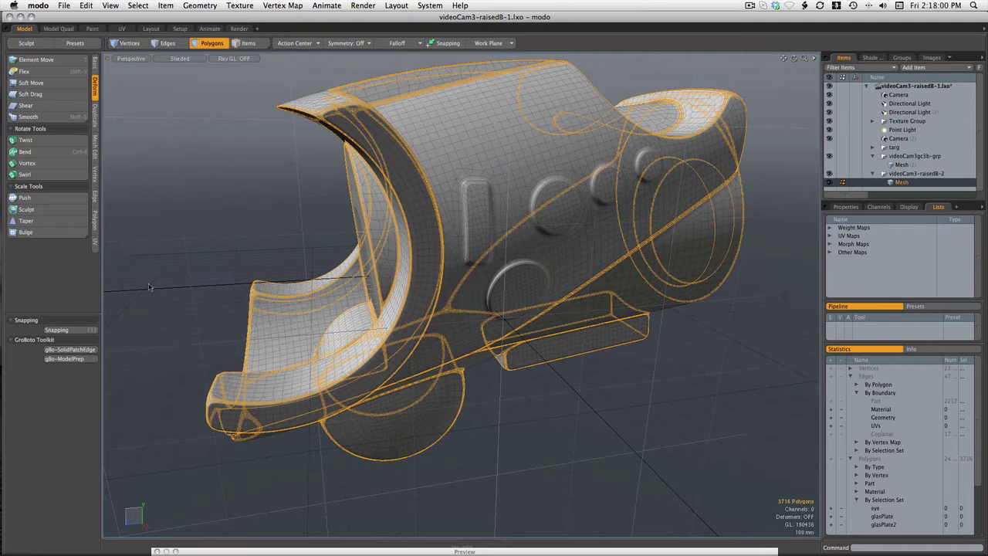
# Save the selected polygons as a selection set named seamsNoButton
pyautogui.click(137, 6)
pyautogui.click(172, 374)
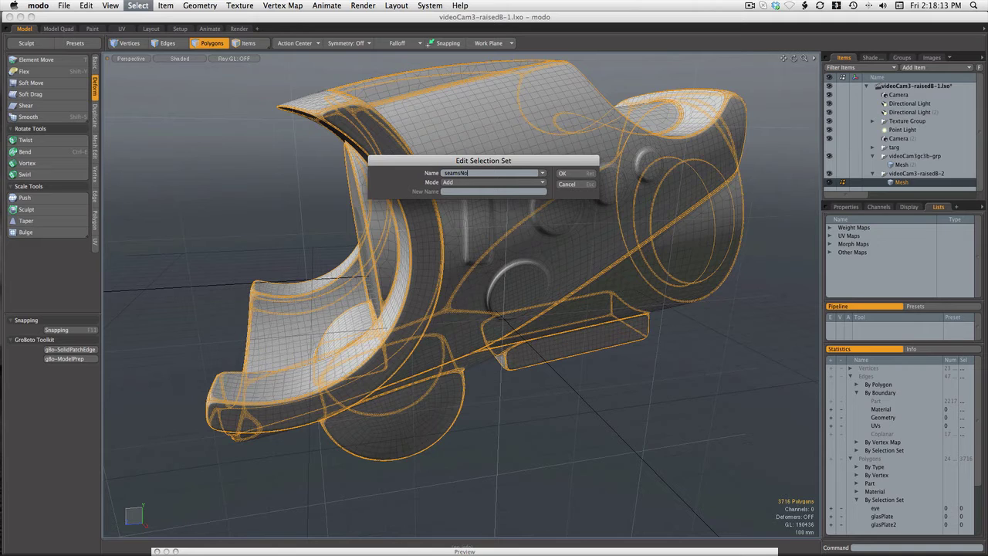
pyautogui.write('seamsNoButton')
pyautogui.click(559, 175)
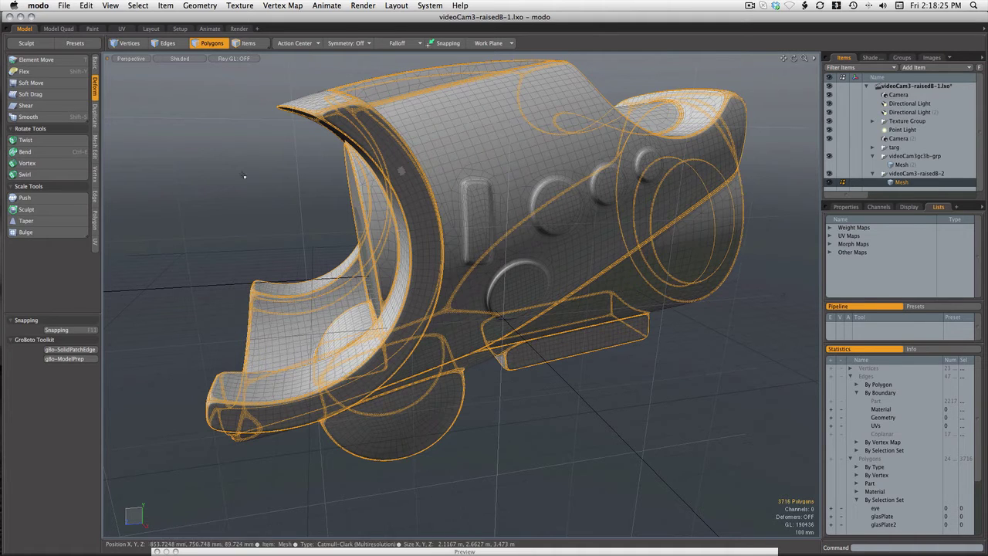
# Push the selected polygons -1.5 mm along their normals
pyautogui.click(15, 198)
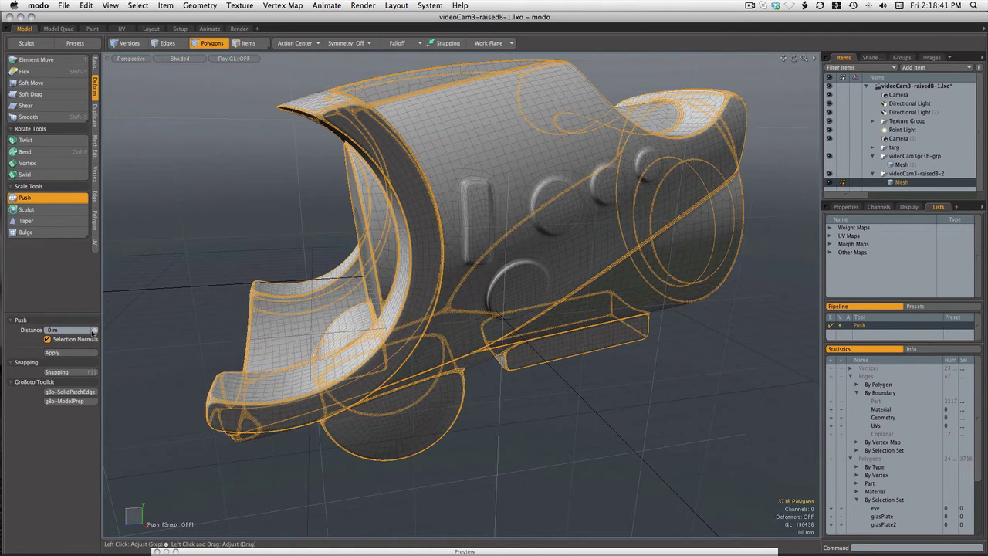
pyautogui.moveTo(93, 333); pyautogui.dragTo(85, 333)
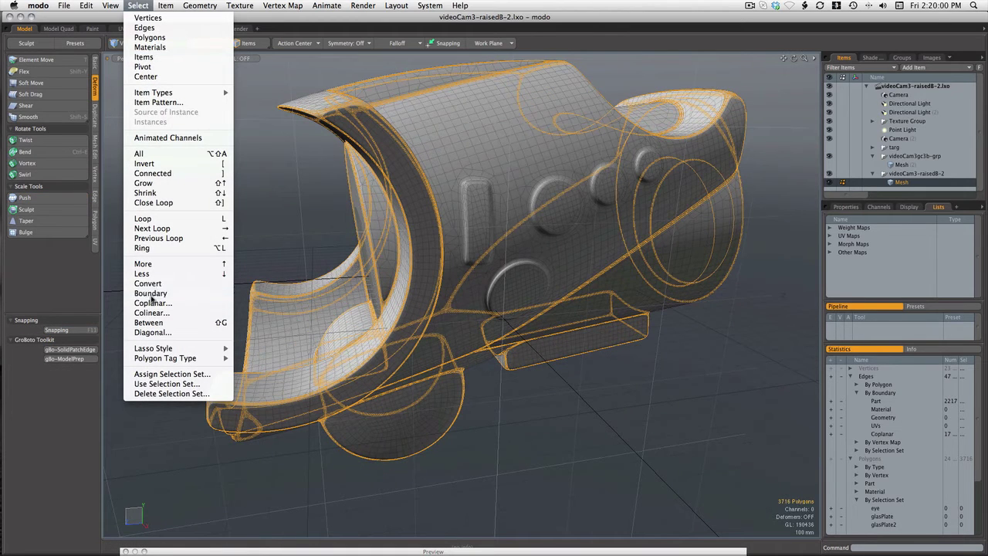
# Select the selection's boundary edges and weight them with the Edge Weight Tool, Additive off
pyautogui.click(151, 298)
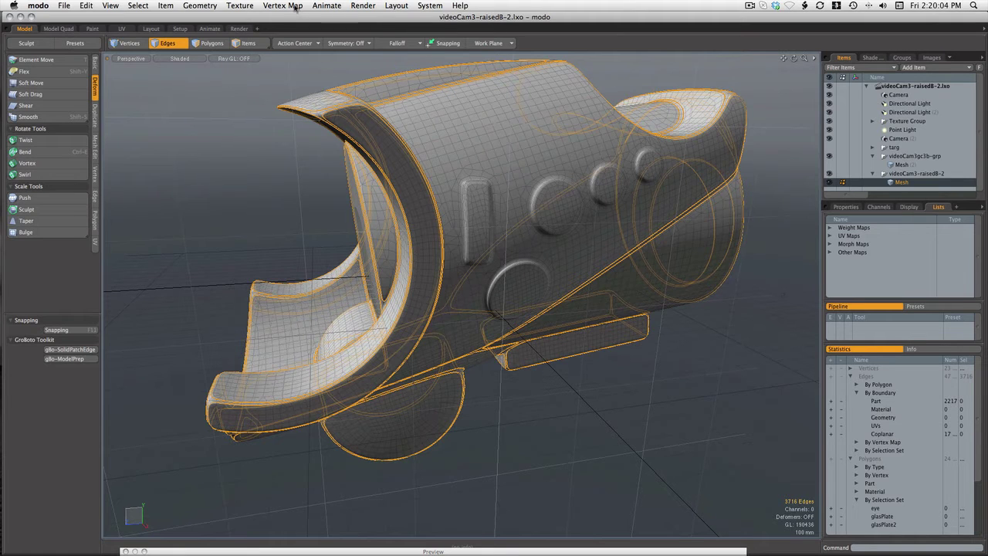
pyautogui.click(296, 8)
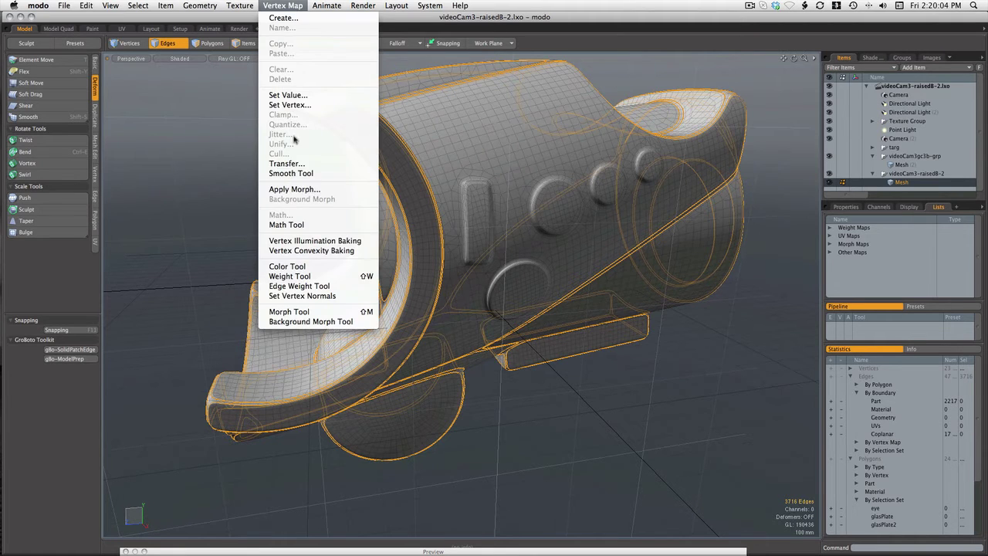
pyautogui.click(338, 287)
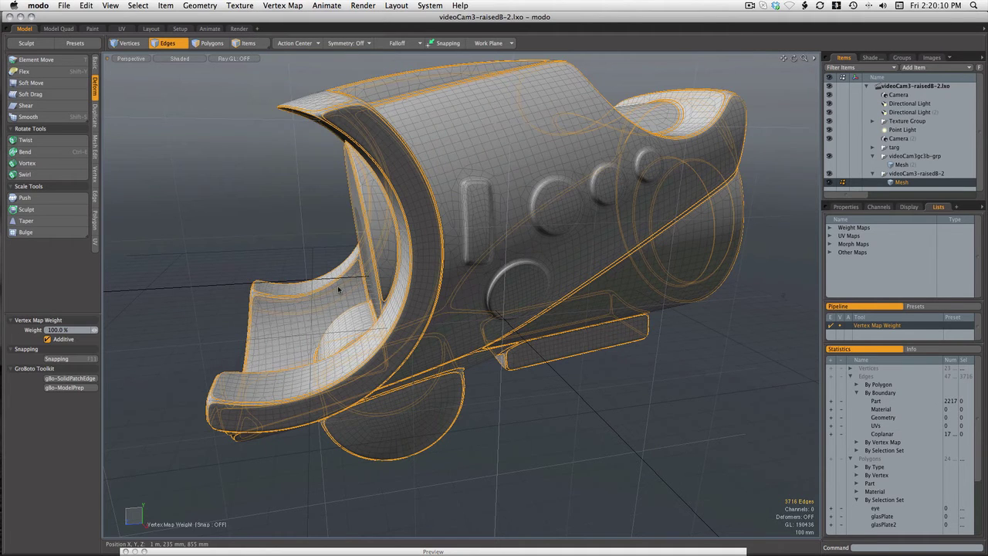
pyautogui.click(48, 339)
pyautogui.moveTo(464, 308); pyautogui.dragTo(433, 309)
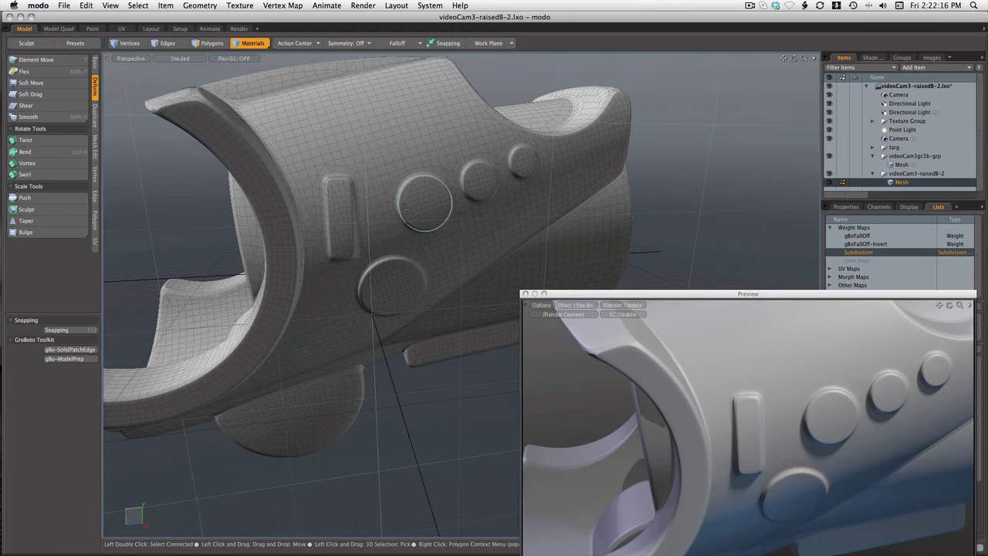
# Select the upper-left round button's vertices for moving with a Vertex Map falloff
pyautogui.click(404, 206)
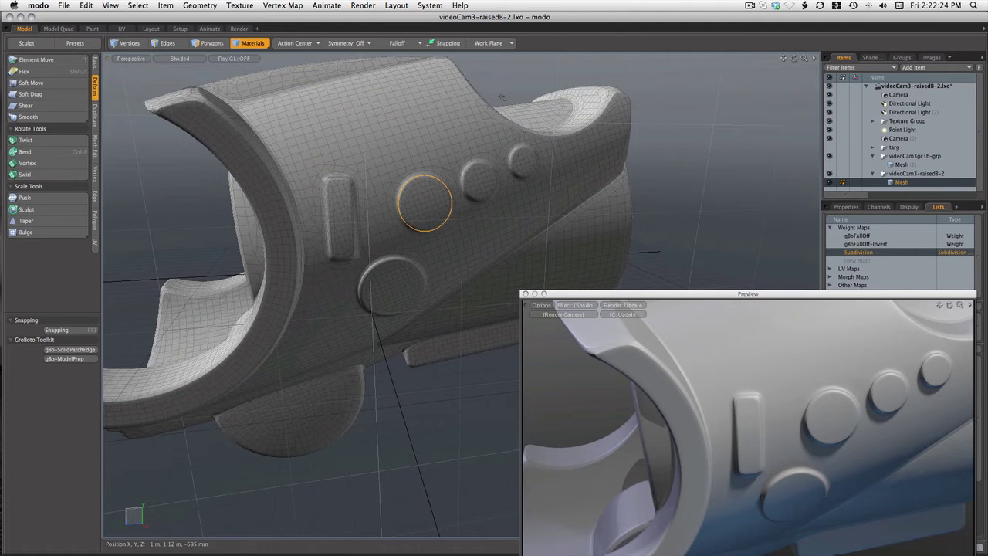
pyautogui.press('1')
pyautogui.press('w')
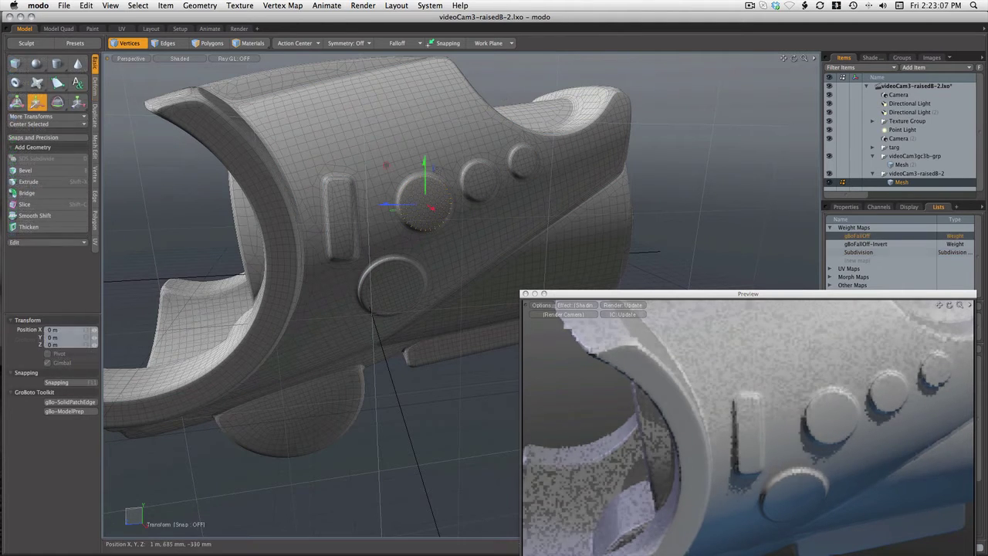
pyautogui.click(398, 43)
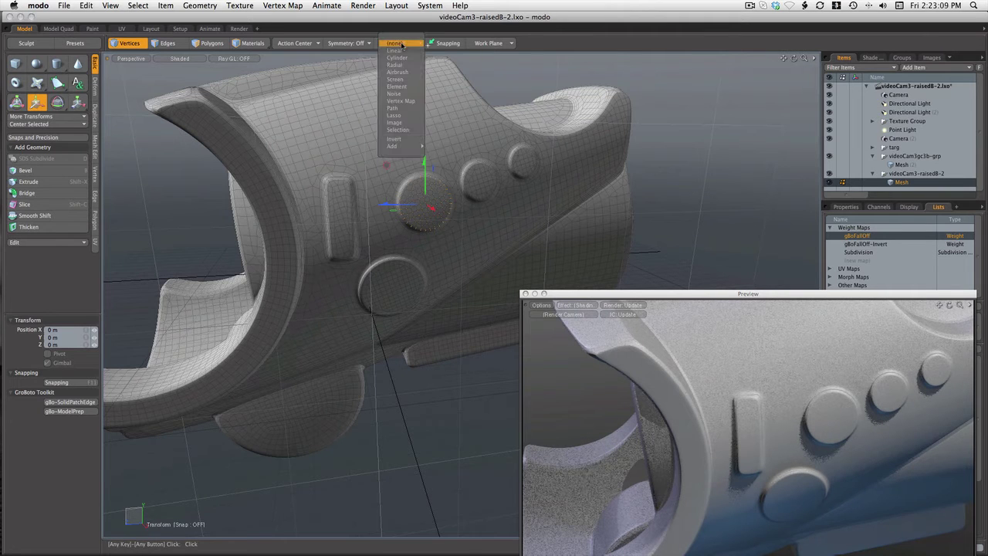
pyautogui.click(402, 101)
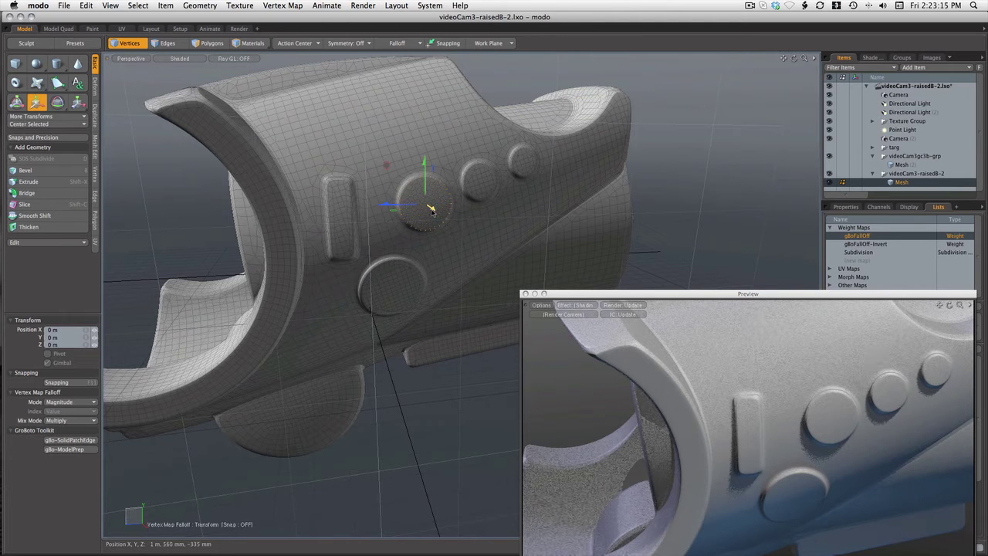
# Pull the button out -20 mm in X, then remove the falloff
pyautogui.moveTo(431, 210); pyautogui.dragTo(431, 207)
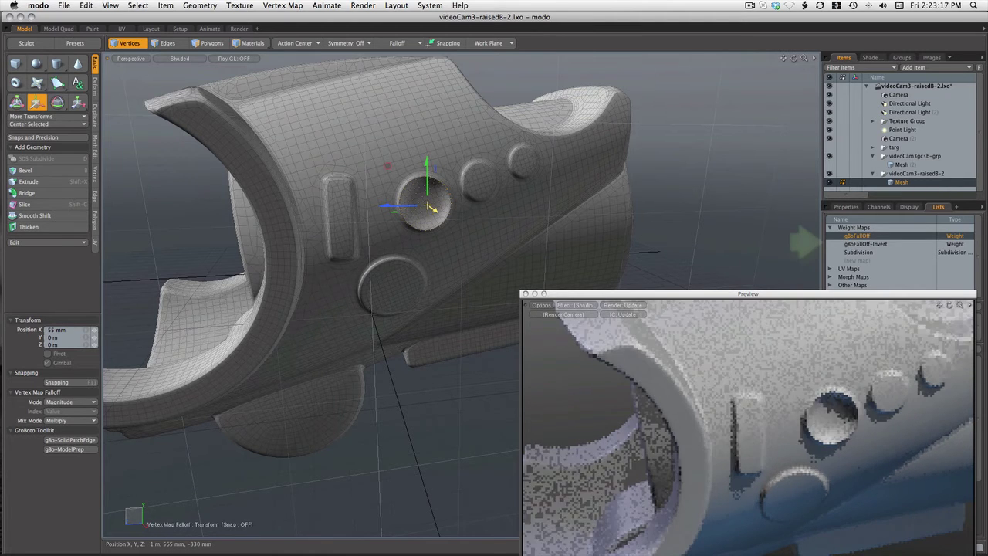
pyautogui.click(431, 209)
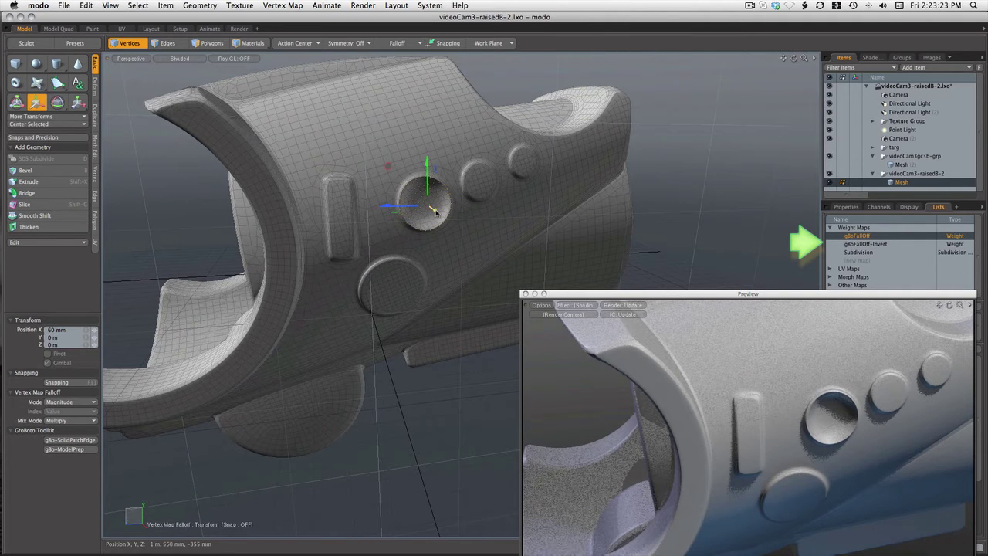
pyautogui.moveTo(431, 208); pyautogui.dragTo(429, 206)
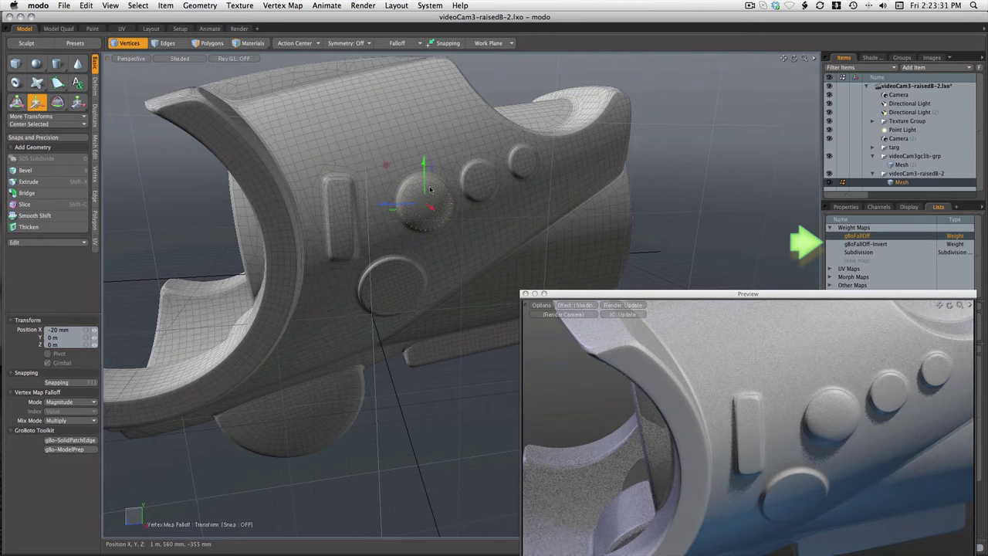
pyautogui.click(397, 44)
pyautogui.click(401, 49)
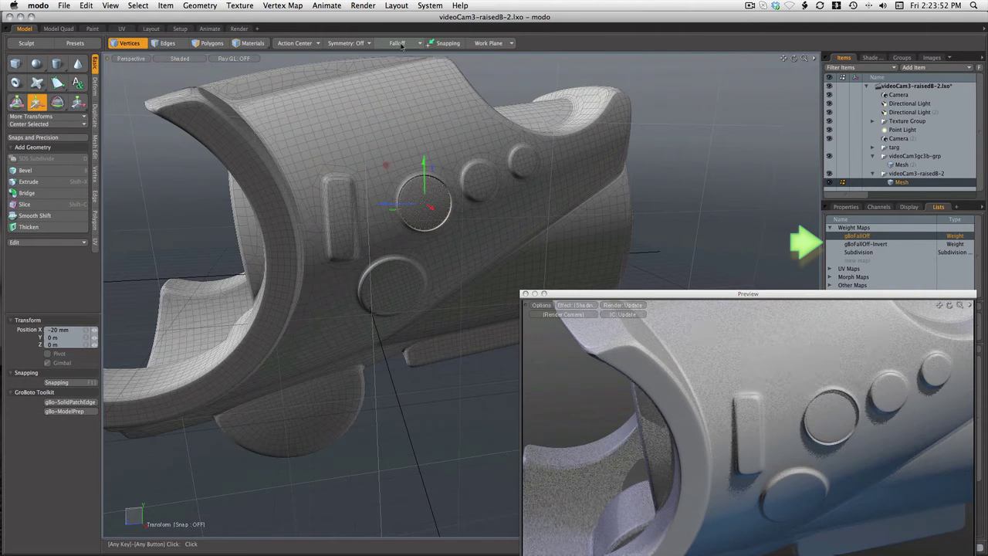
# Scale the upper-left round button down to 91.5%
pyautogui.press('r')
pyautogui.click(400, 44)
pyautogui.click(417, 60)
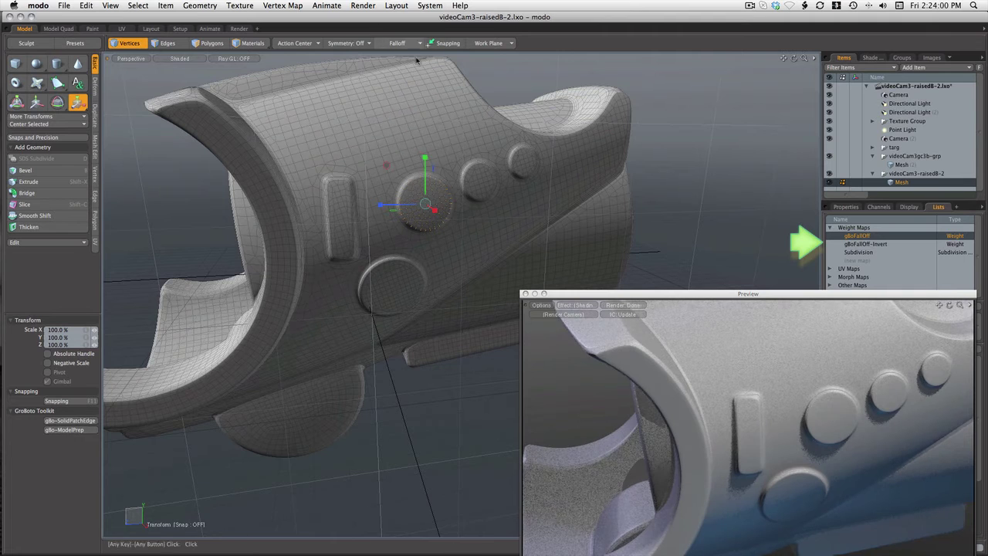
pyautogui.moveTo(417, 60); pyautogui.dragTo(386, 62)
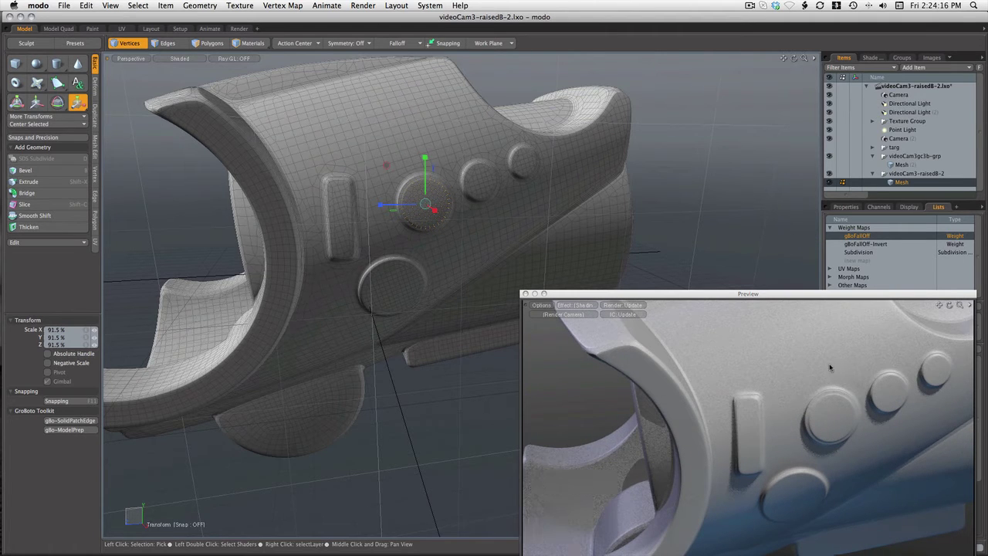
# Turn the Vertex Map falloff back on and push the button's centre into the body
pyautogui.click(399, 44)
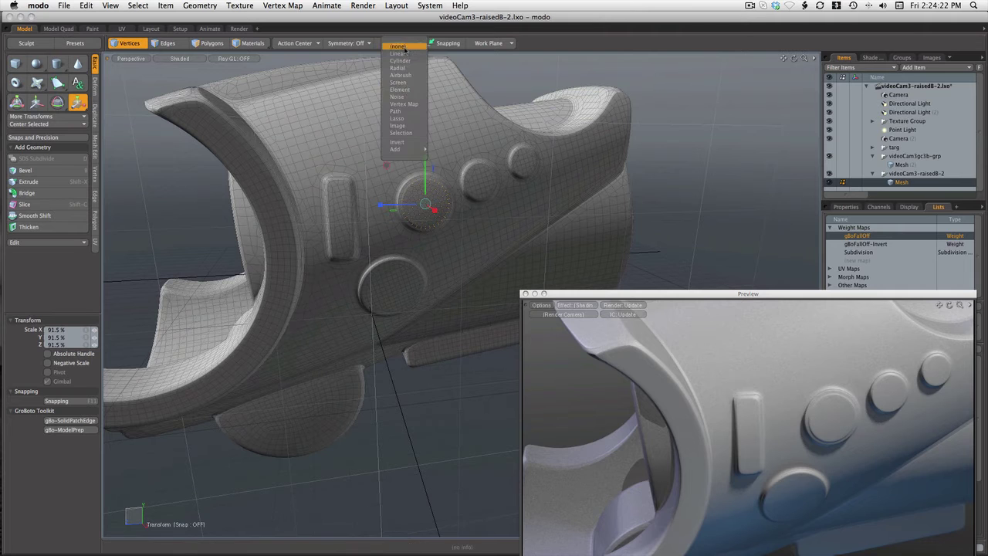
pyautogui.click(407, 103)
pyautogui.moveTo(436, 211)
pyautogui.mouseDown()
pyautogui.moveTo(442, 217)
pyautogui.moveTo(424, 204)
pyautogui.mouseUp()
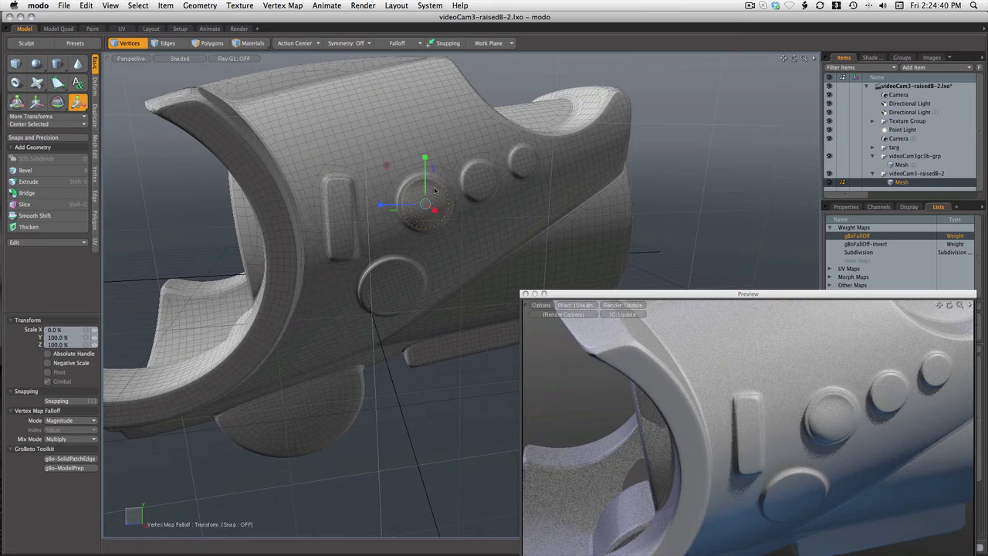
pyautogui.click(149, 114)
pyautogui.press('w')
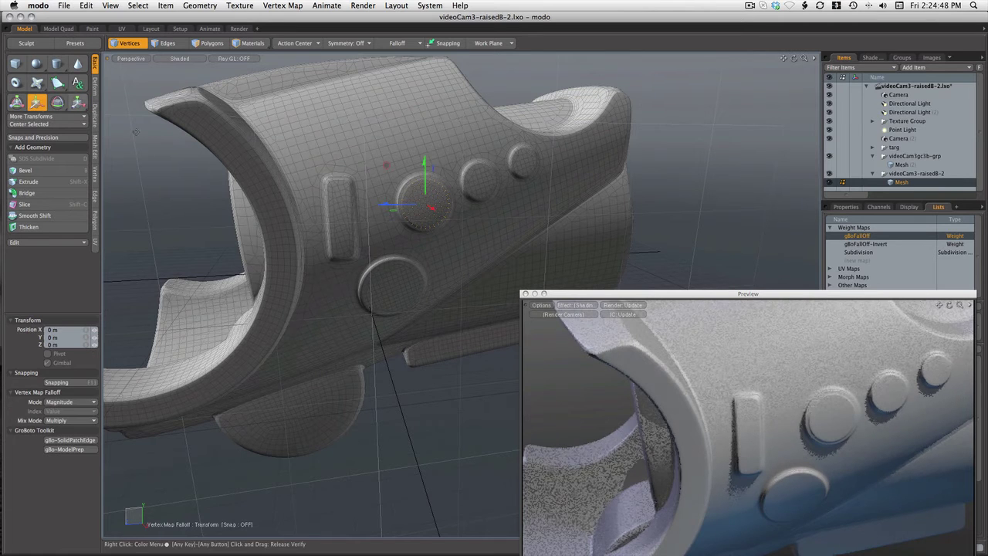
pyautogui.moveTo(436, 213); pyautogui.dragTo(430, 201)
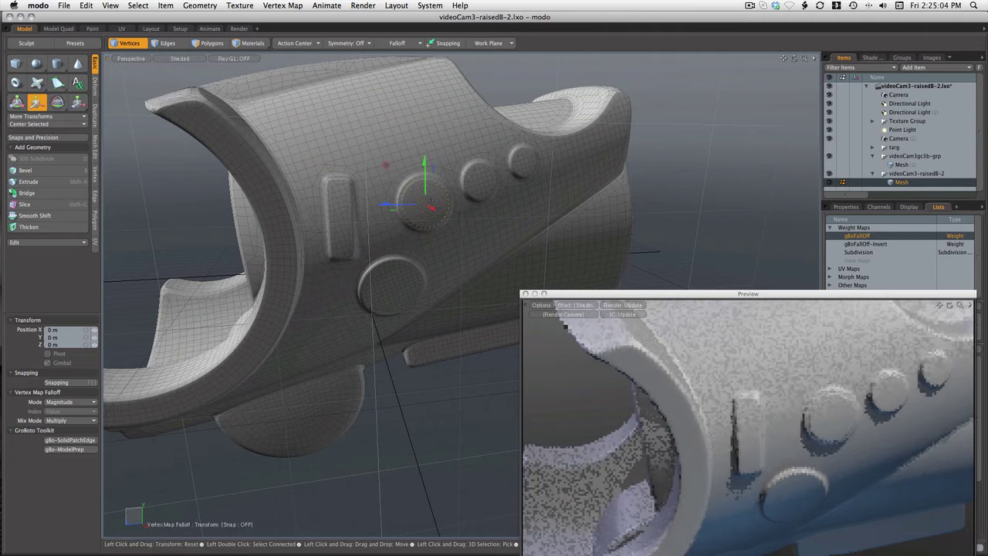
# Select the round button by its material and run the gBot-Patch-SeamSlice-5.pl script
pyautogui.press('space')
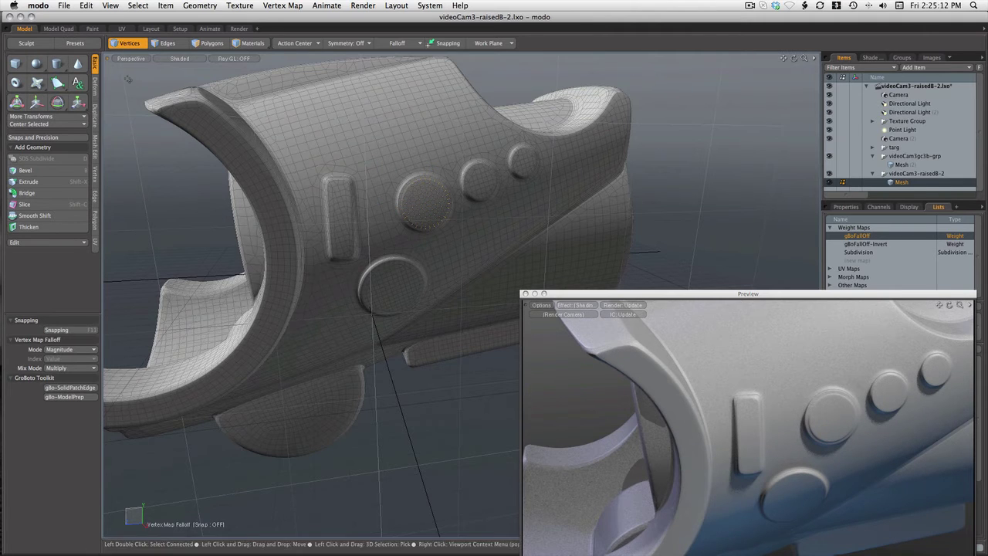
pyautogui.click(249, 44)
pyautogui.click(430, 6)
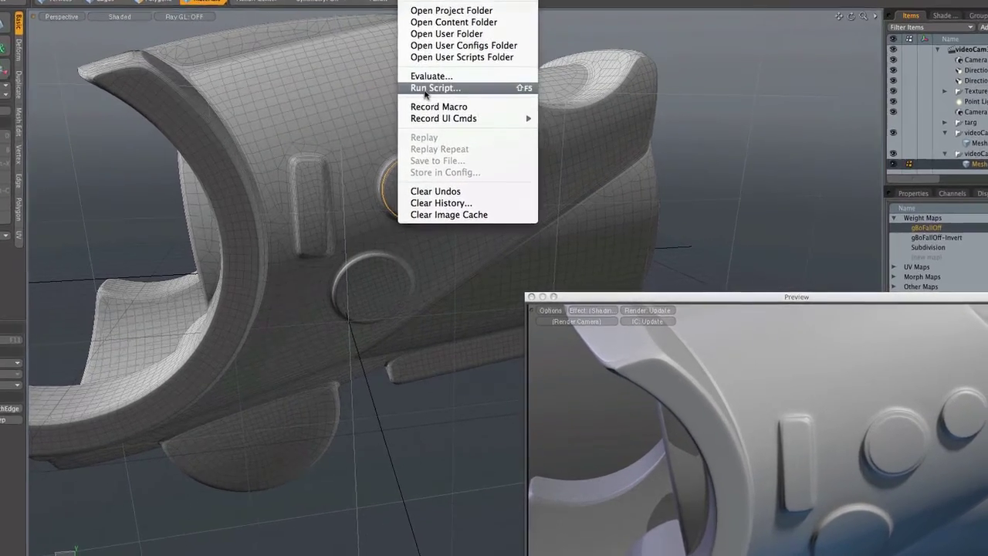
pyautogui.click(427, 88)
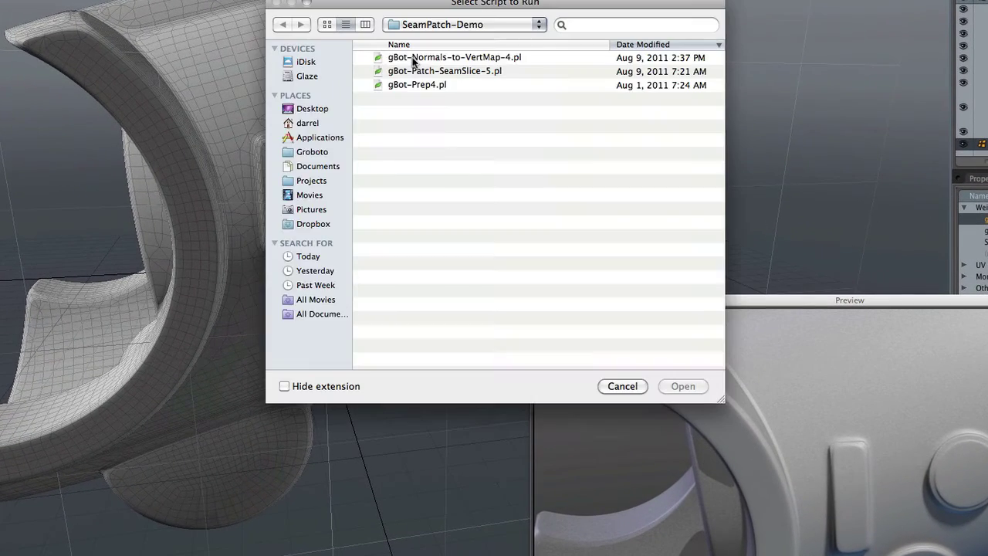
pyautogui.doubleClick(459, 70)
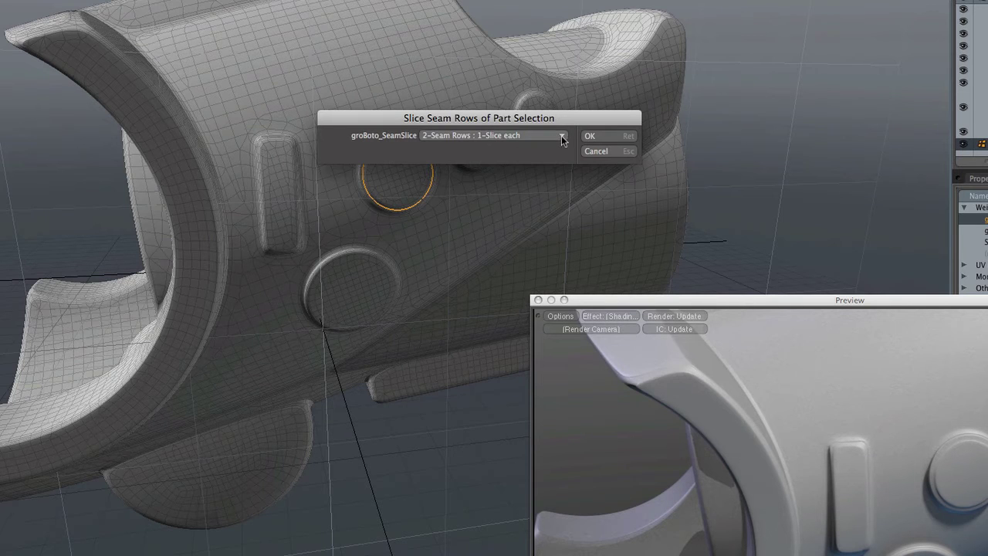
# Choose 2 Seam Rows: 2-Slices each with the Narrow-Sharp profile, and set the Patch map as falloff
pyautogui.click(562, 135)
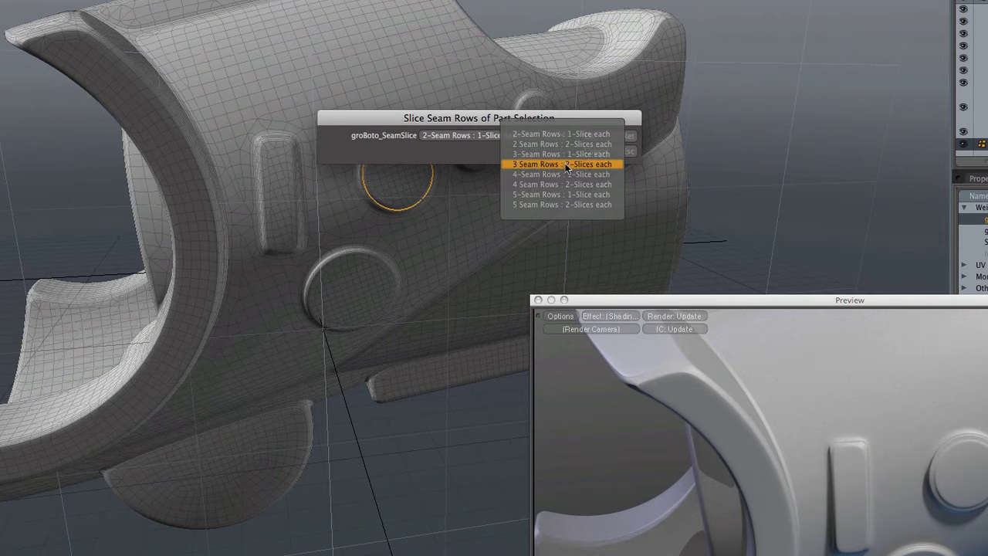
pyautogui.click(567, 146)
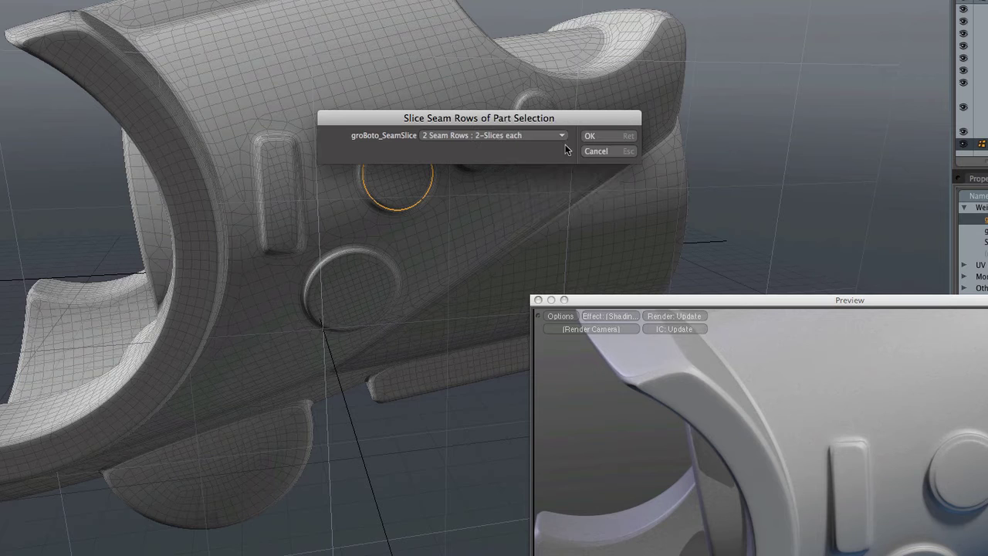
pyautogui.click(595, 136)
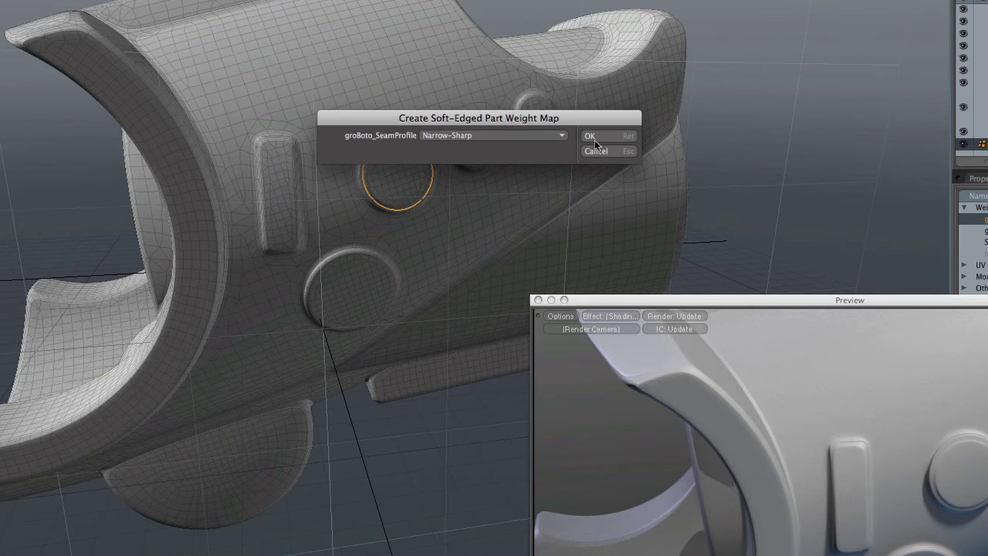
pyautogui.click(563, 136)
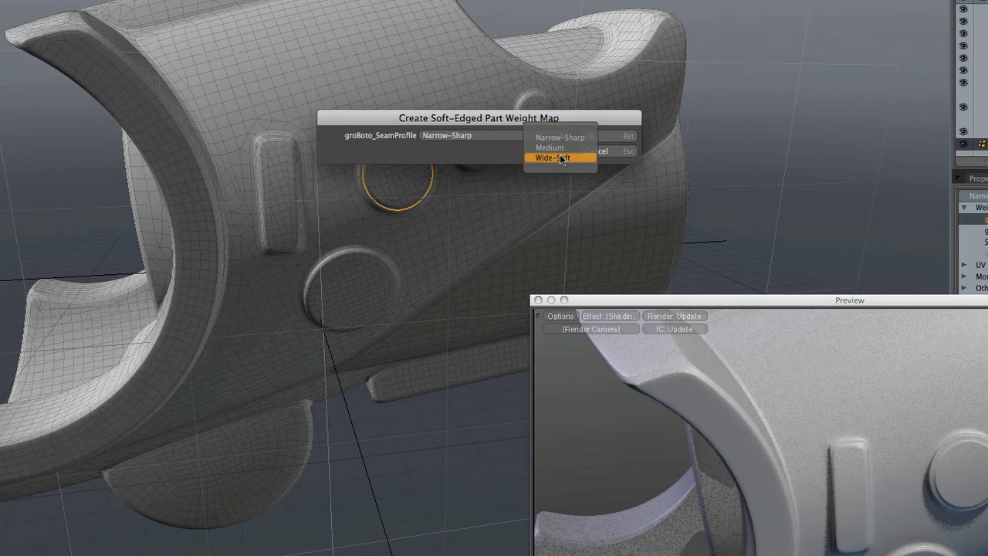
pyautogui.click(562, 158)
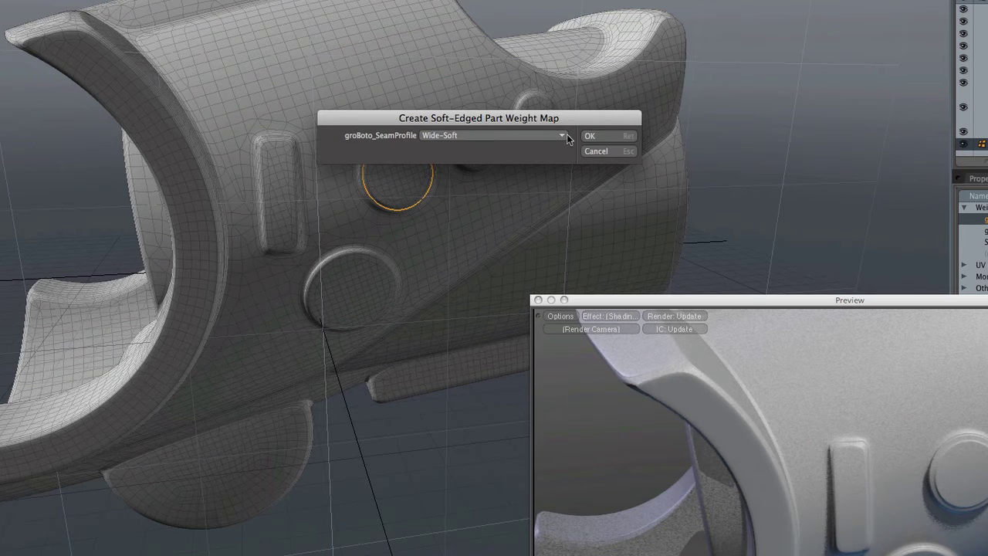
pyautogui.click(568, 137)
pyautogui.click(564, 121)
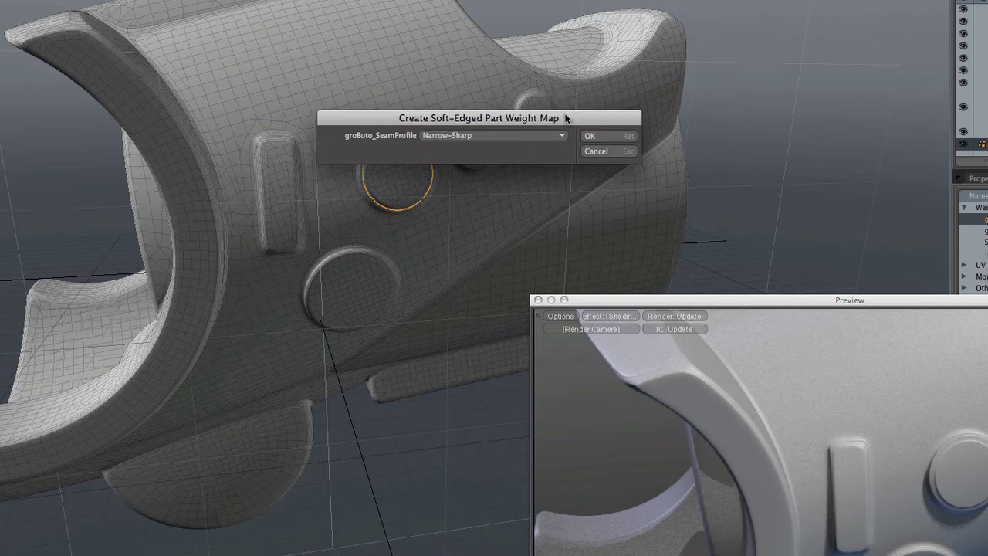
pyautogui.click(592, 136)
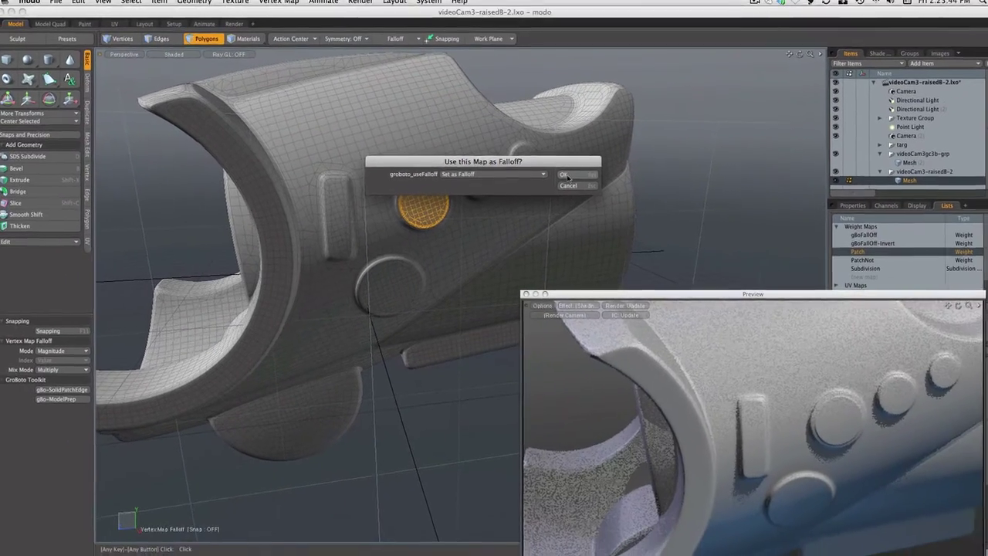
# Using the Patch map as falloff, move the round button about -73 mm into the body
pyautogui.click(573, 164)
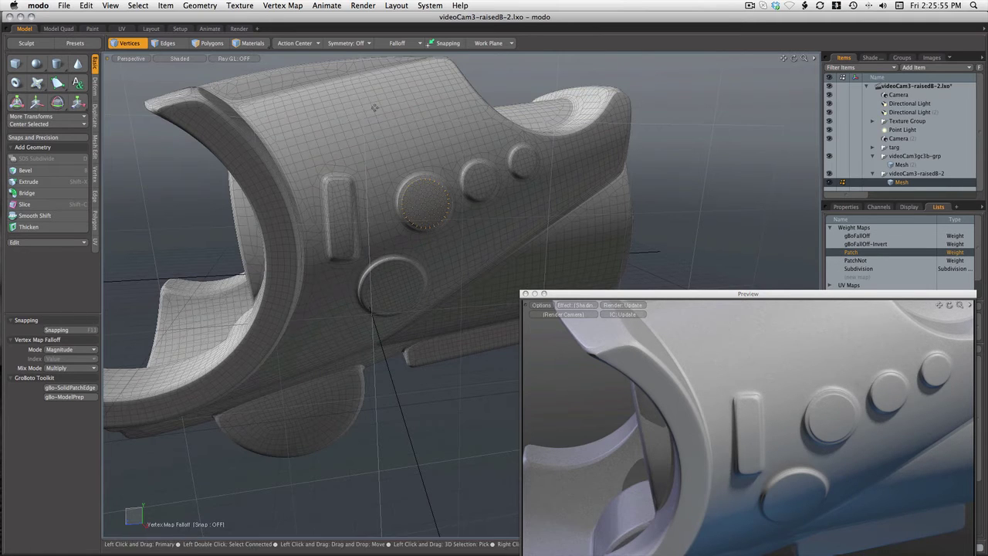
pyautogui.click(37, 104)
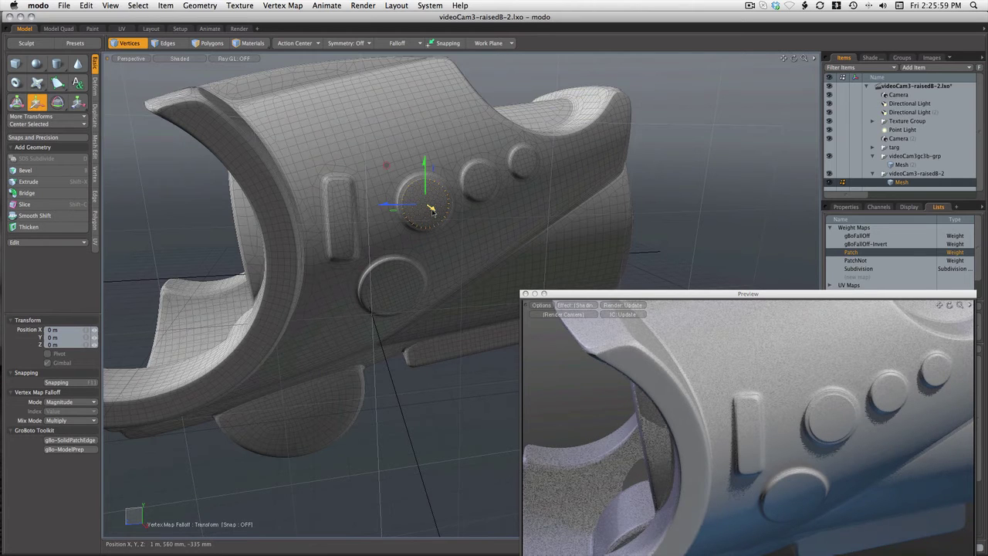
pyautogui.moveTo(430, 207); pyautogui.dragTo(433, 209)
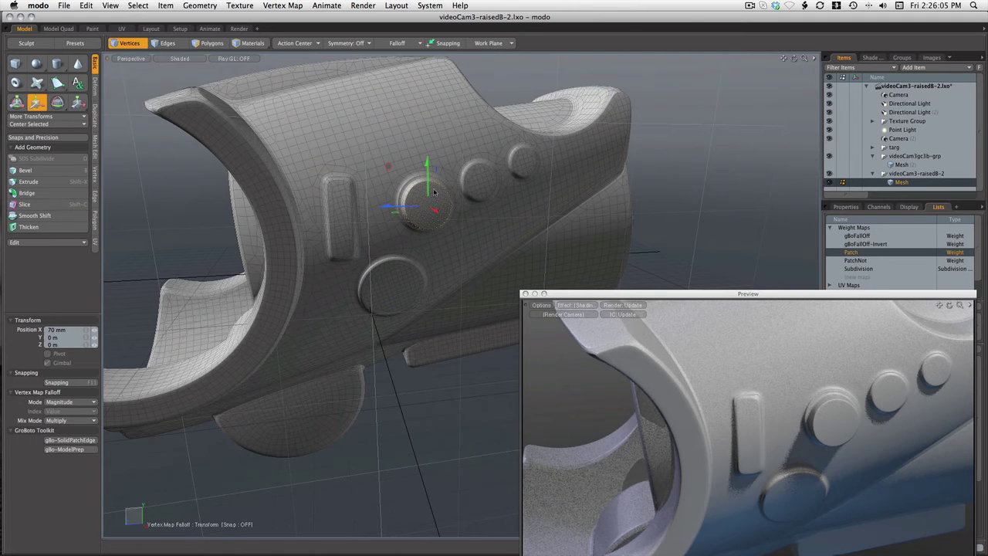
pyautogui.scroll(5, 434, 193)
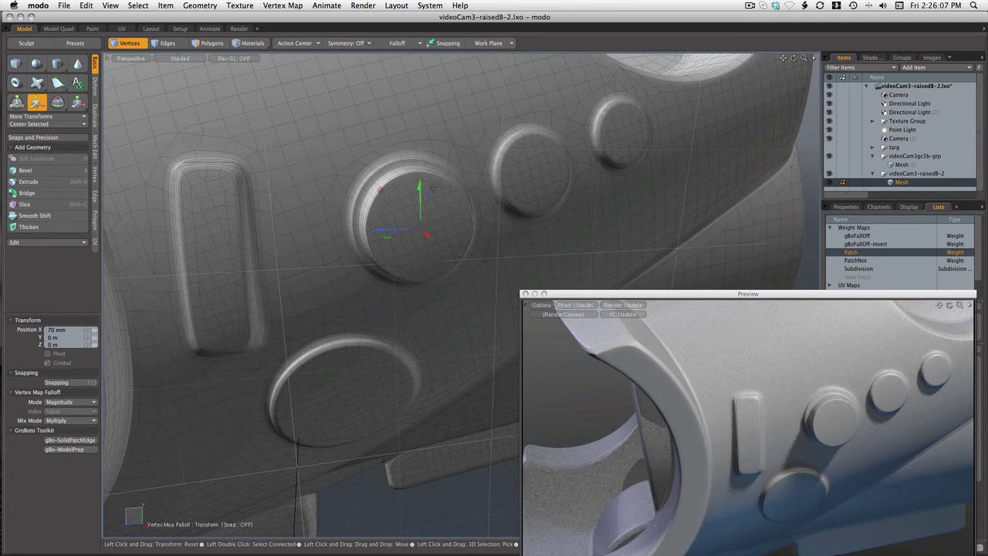
pyautogui.scroll(3, 434, 188)
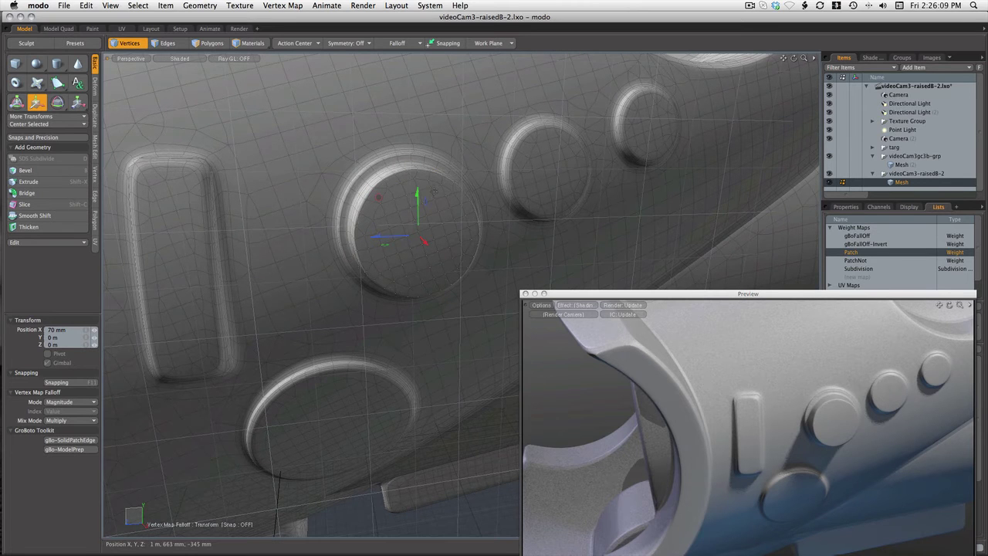
pyautogui.keyDown('alt'); pyautogui.moveTo(434, 195); pyautogui.dragTo(529, 210); pyautogui.keyUp('alt')
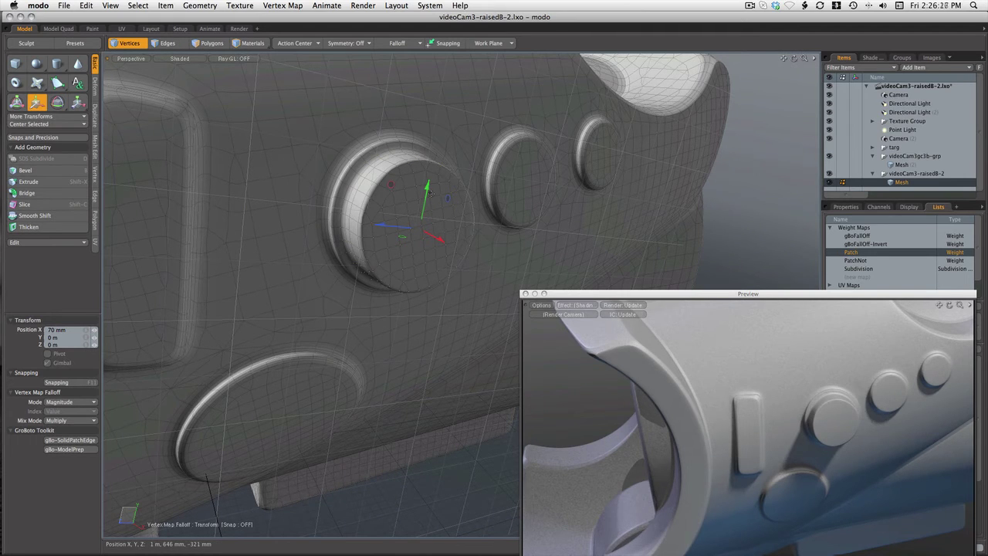
pyautogui.moveTo(437, 237); pyautogui.dragTo(445, 199)
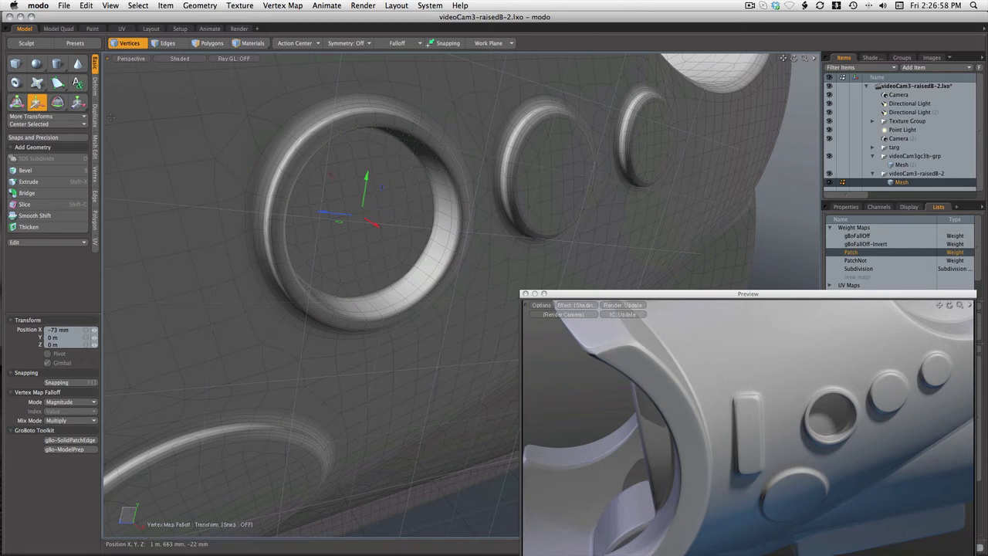
# Reshape the hole's interior with the soft falloff, pushing it in and back out
pyautogui.press('space')
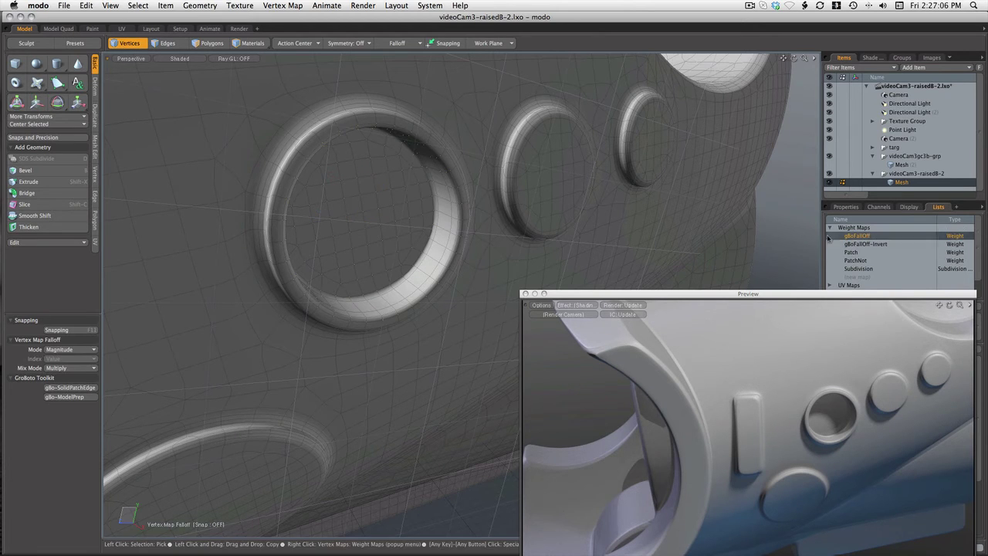
pyautogui.moveTo(390, 231); pyautogui.dragTo(352, 214)
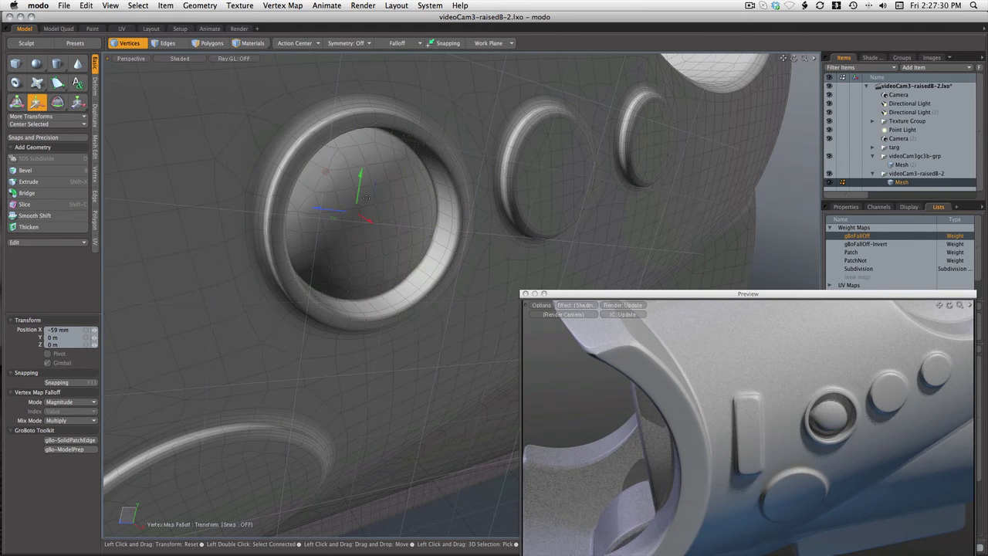
pyautogui.moveTo(356, 212); pyautogui.dragTo(397, 240)
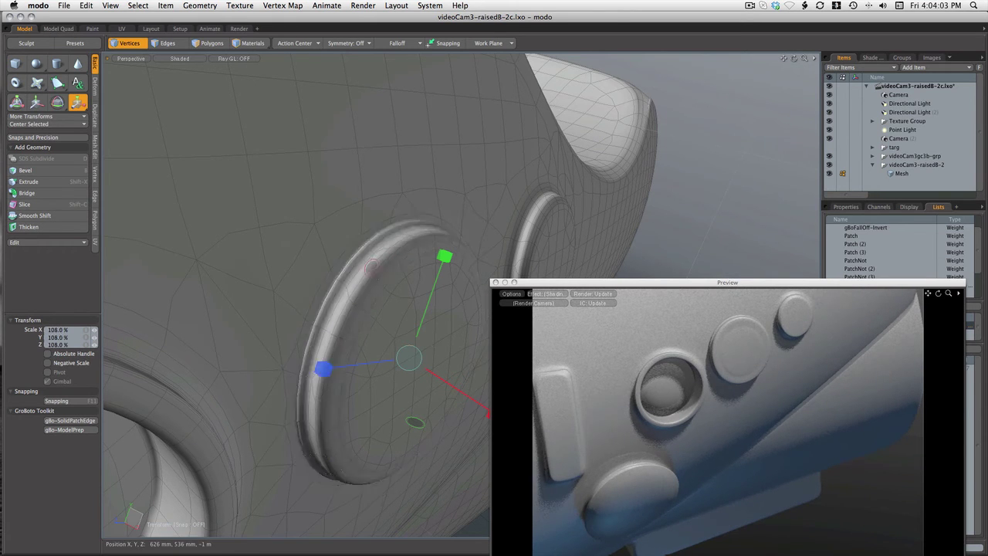
# Push the outer ring further out from the body and scale it up to 128%
pyautogui.press('w')
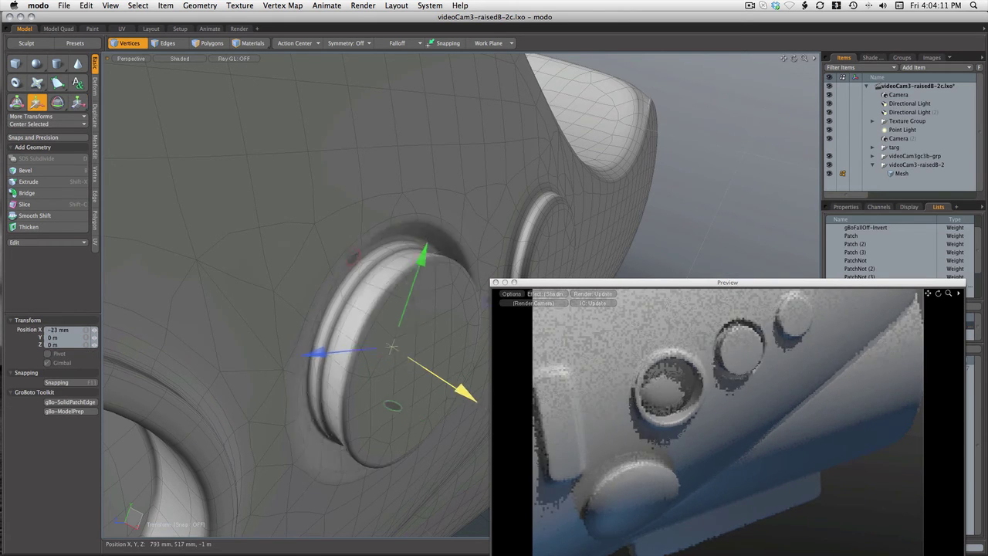
pyautogui.moveTo(463, 393); pyautogui.dragTo(444, 379)
pyautogui.moveTo(714, 283); pyautogui.dragTo(731, 289)
pyautogui.moveTo(444, 378); pyautogui.dragTo(470, 393)
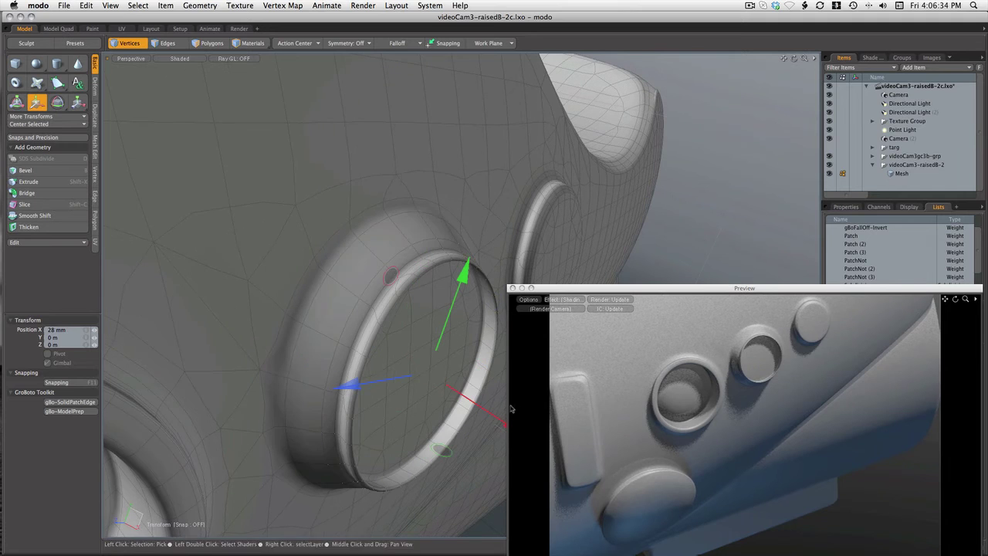
pyautogui.press('r')
pyautogui.moveTo(463, 363); pyautogui.dragTo(434, 302)
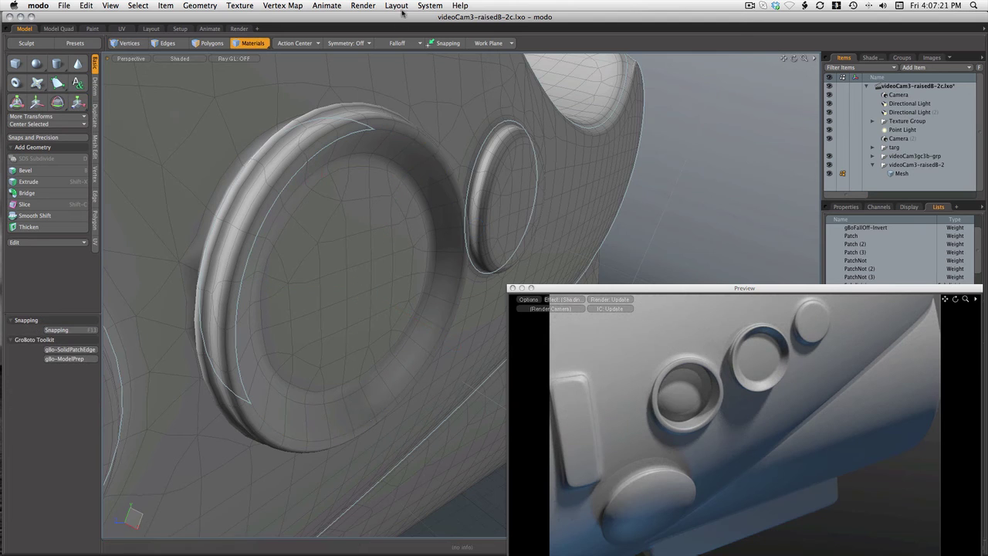
# Rerun the seam-slice script on the ring with 2 Seam Rows: 2-Slices each, creating the Patch map
pyautogui.click(430, 6)
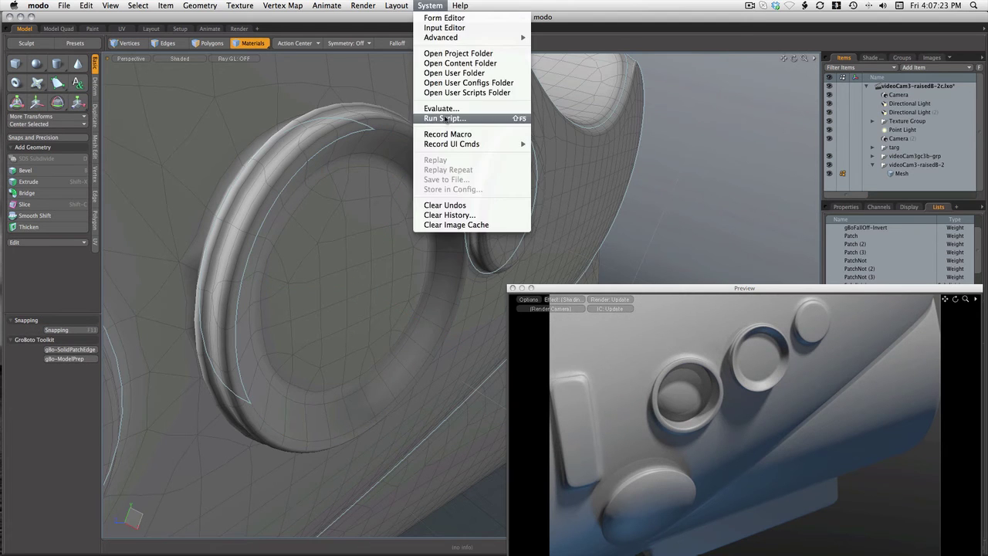
pyautogui.click(448, 119)
pyautogui.doubleClick(463, 143)
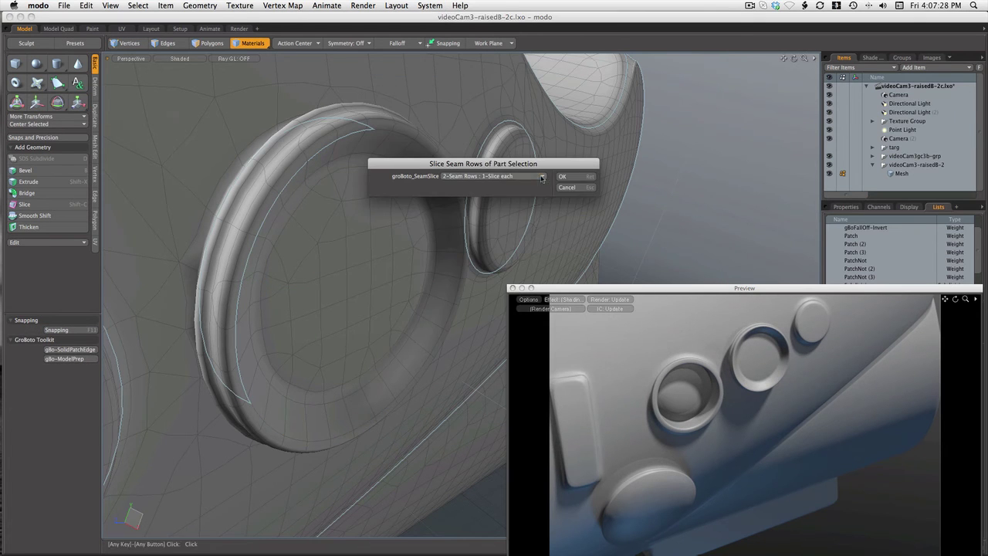
pyautogui.click(543, 177)
pyautogui.click(502, 190)
pyautogui.click(562, 177)
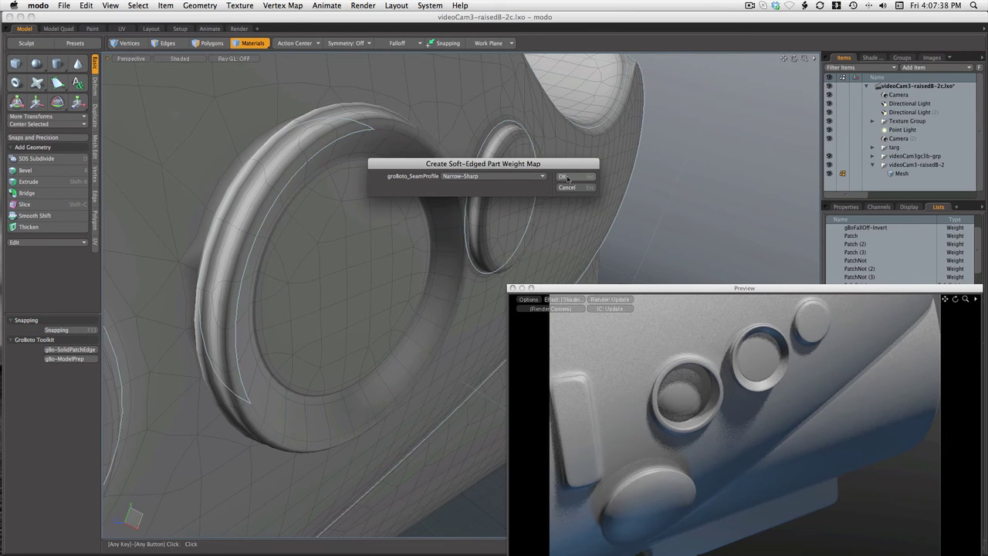
pyautogui.click(564, 177)
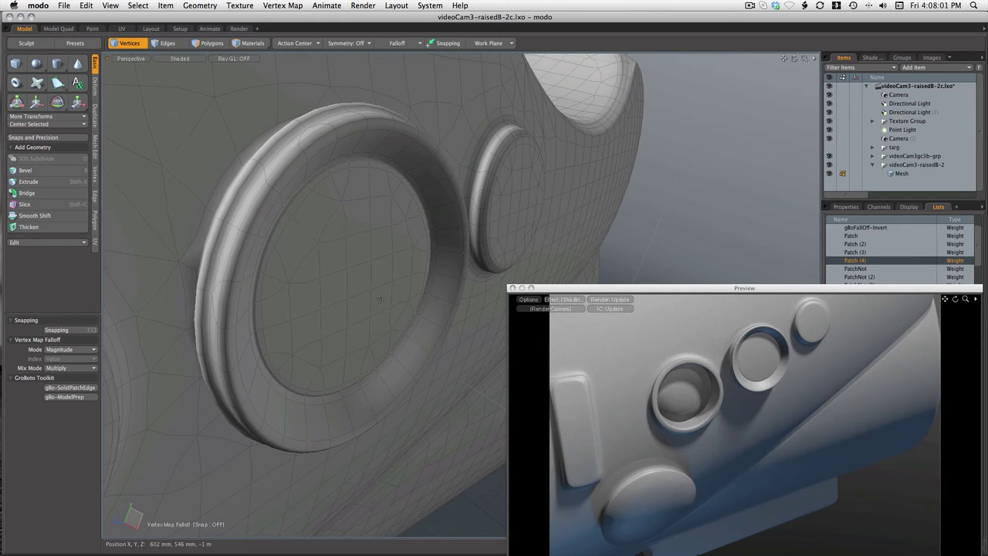
# With gBoFallOff as falloff, move the inner disc to about -23 mm, slightly recessed in the rim
pyautogui.press('w')
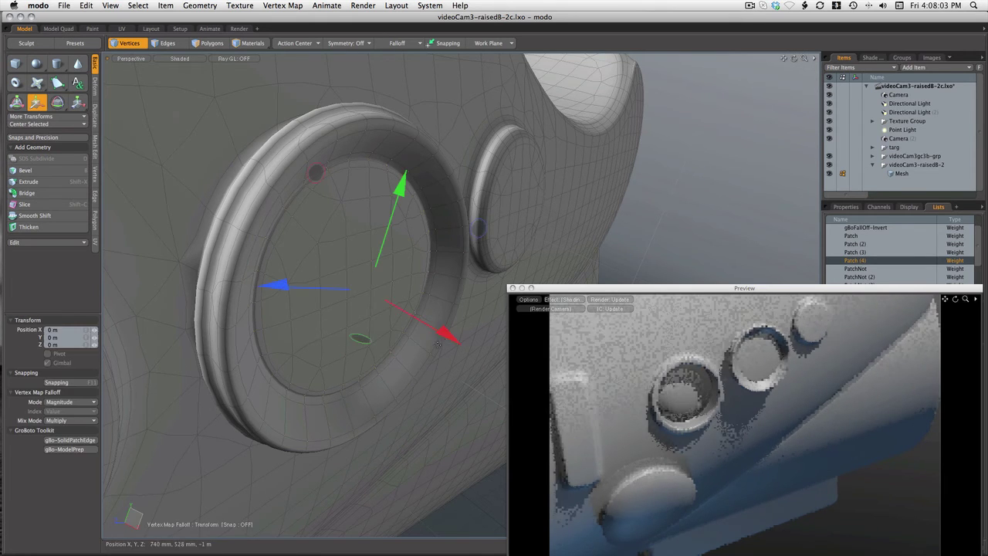
pyautogui.moveTo(457, 334); pyautogui.dragTo(485, 337)
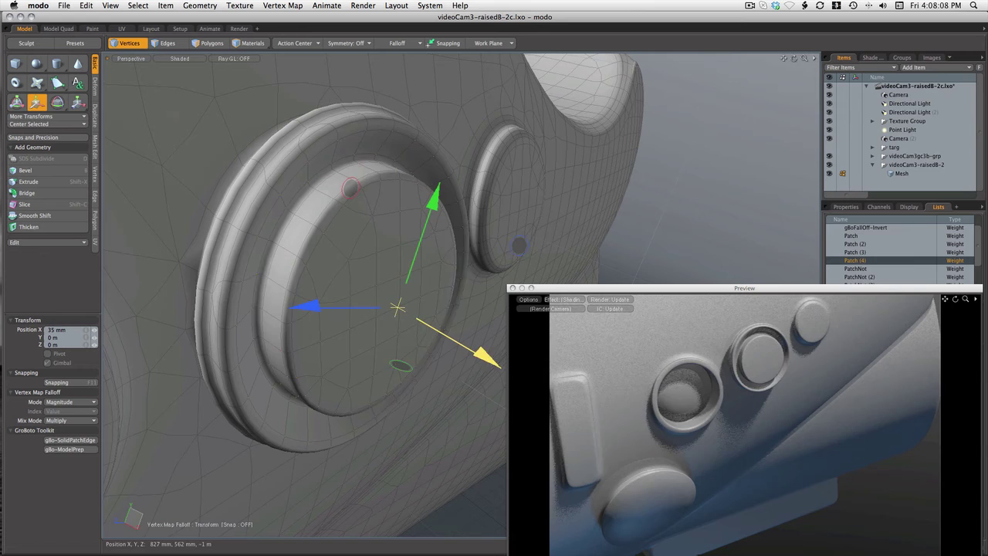
pyautogui.moveTo(479, 357); pyautogui.dragTo(512, 354)
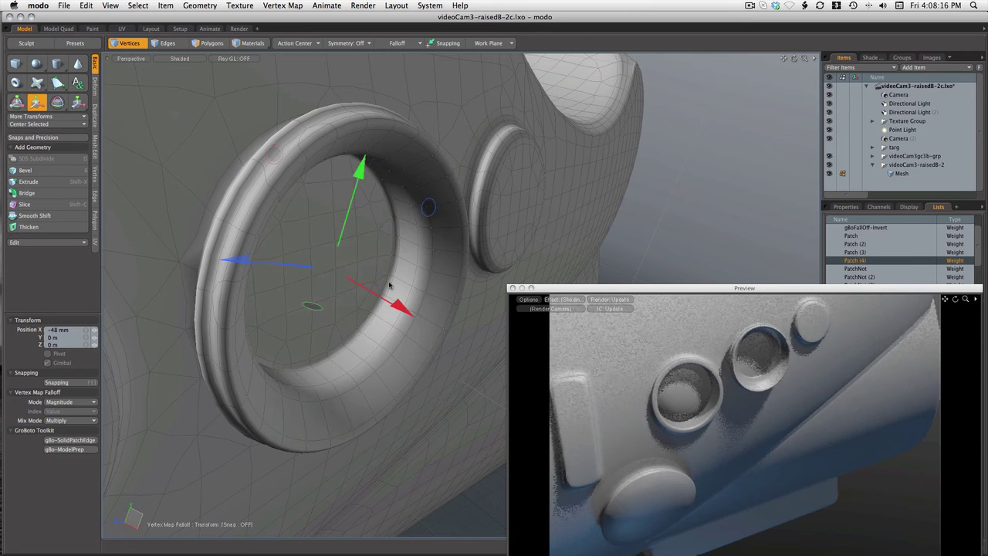
pyautogui.moveTo(397, 286); pyautogui.dragTo(444, 337)
pyautogui.scroll(2, 853, 245)
pyautogui.click(855, 235)
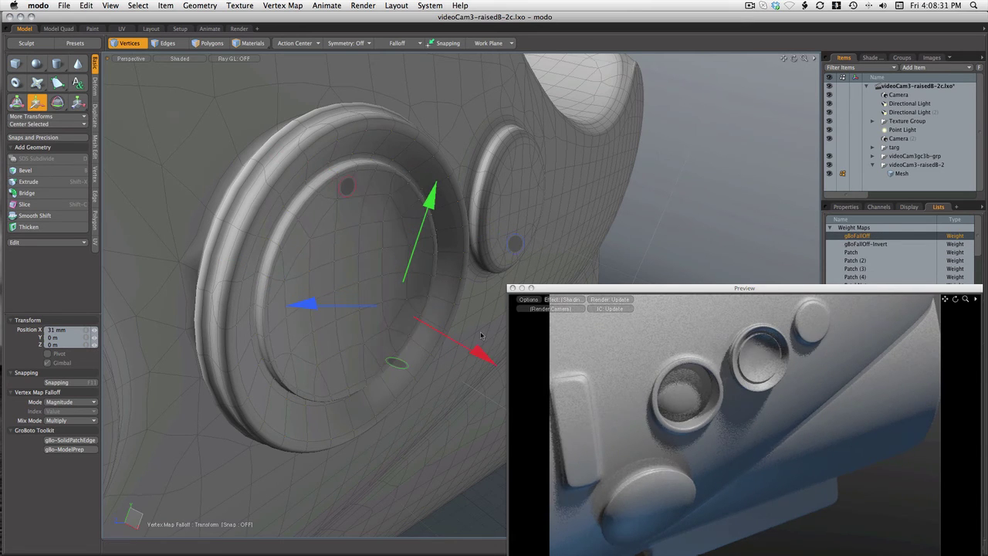
pyautogui.moveTo(458, 340); pyautogui.dragTo(424, 320)
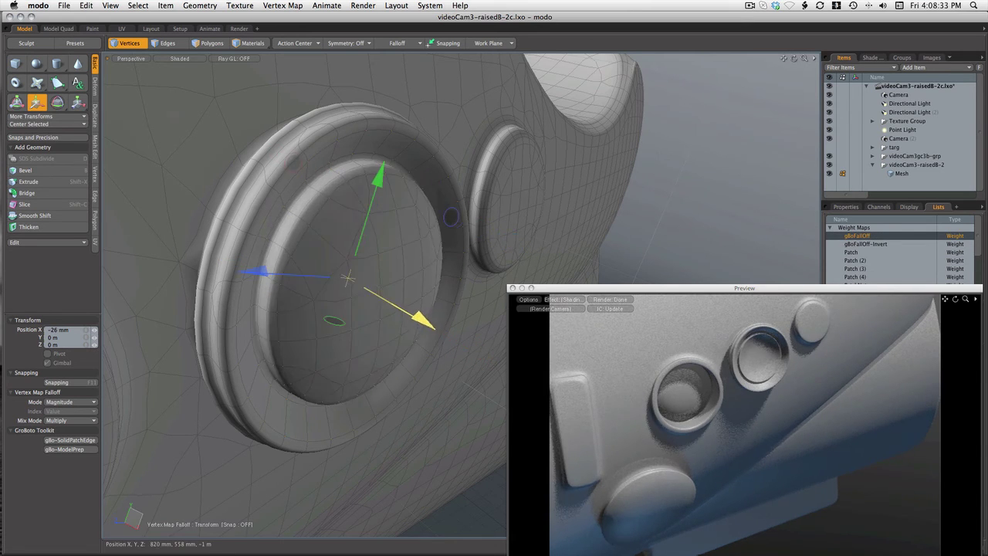
pyautogui.moveTo(421, 320); pyautogui.dragTo(425, 320)
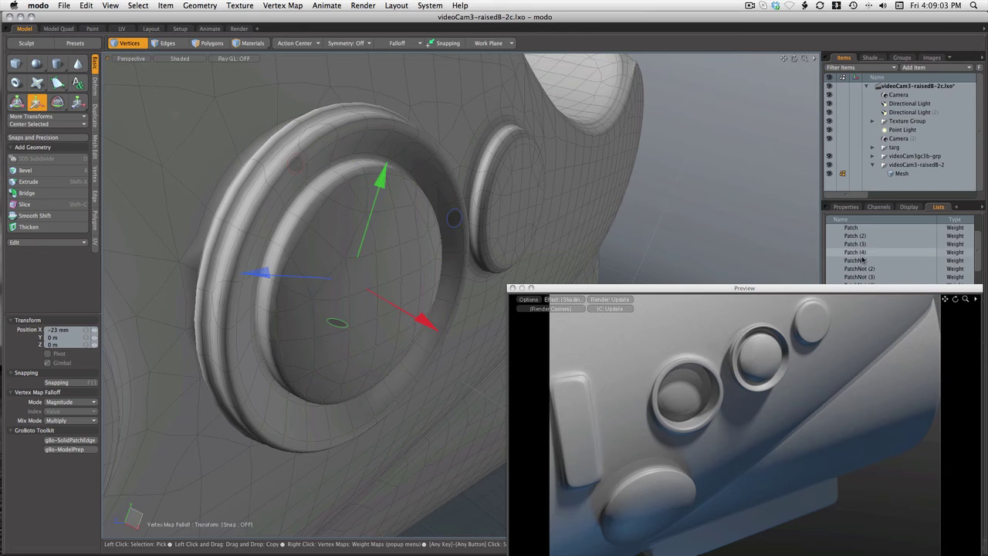
# With Patch (4) as falloff, sink the inner disc deep into the ring to about -8 mm
pyautogui.click(856, 252)
pyautogui.press('r')
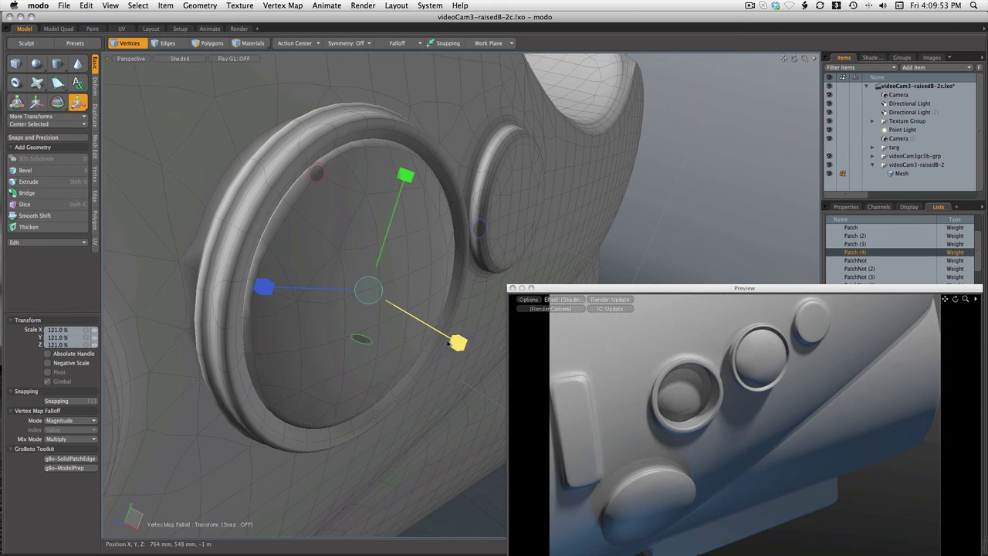
pyautogui.press('w')
pyautogui.moveTo(452, 335); pyautogui.dragTo(507, 370)
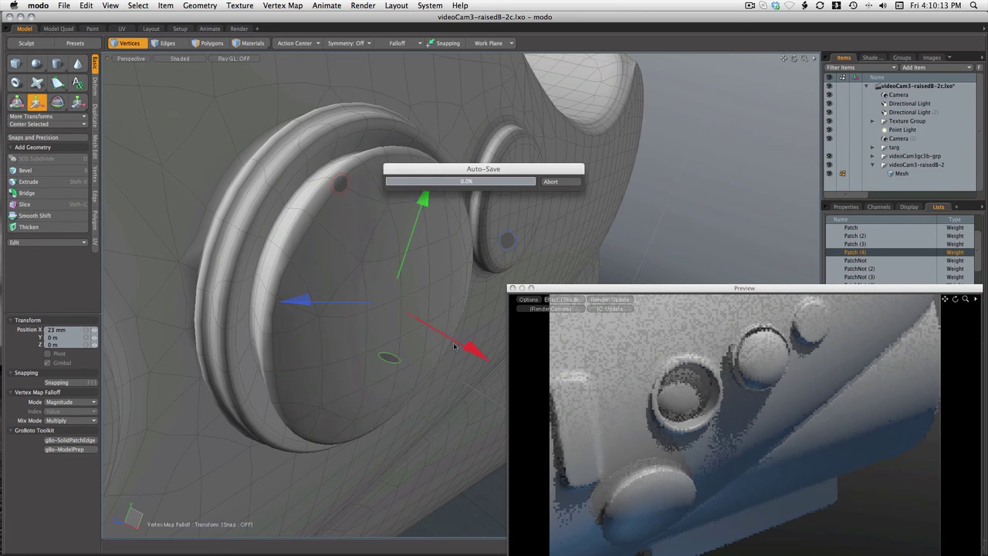
pyautogui.moveTo(455, 347); pyautogui.dragTo(373, 271)
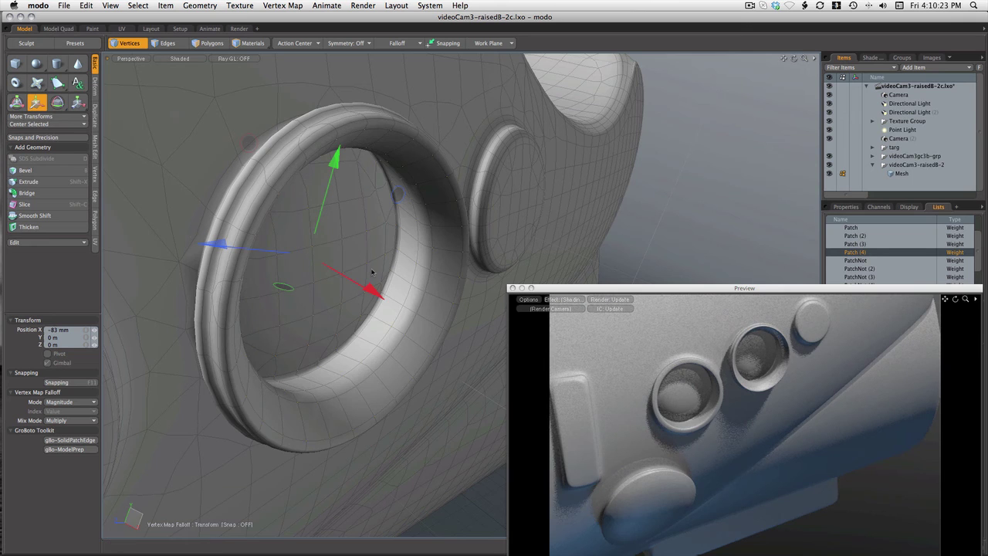
pyautogui.click(57, 102)
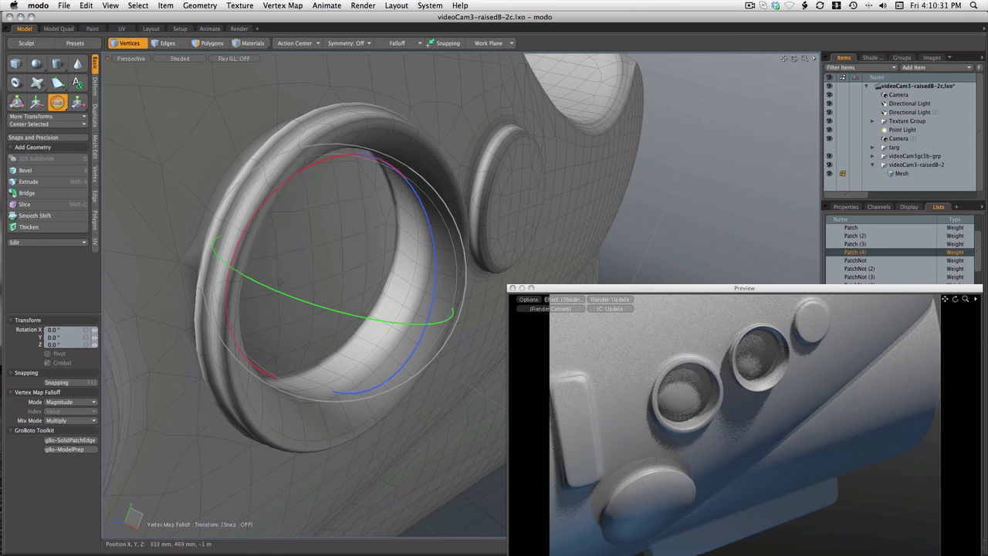
pyautogui.moveTo(455, 216); pyautogui.dragTo(482, 288)
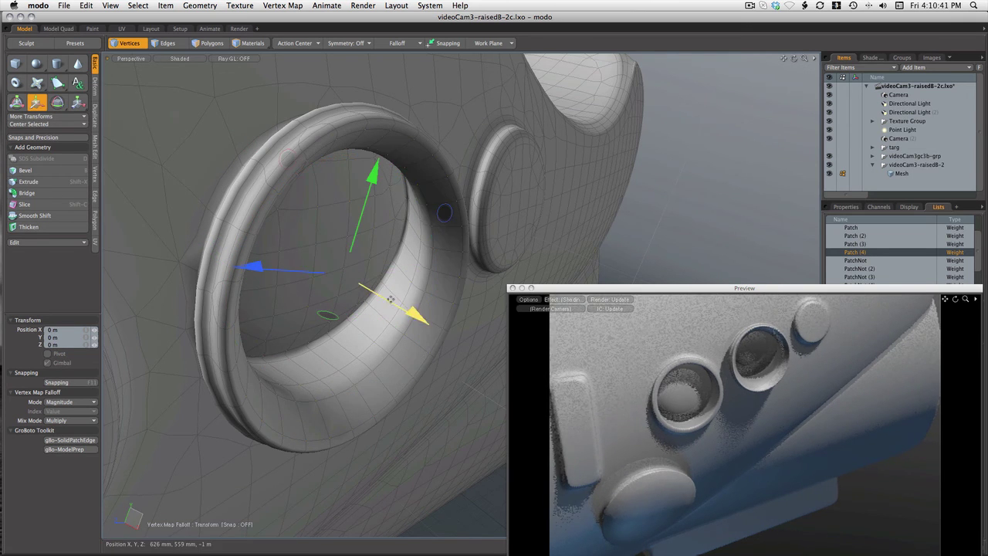
pyautogui.moveTo(409, 312); pyautogui.dragTo(444, 339)
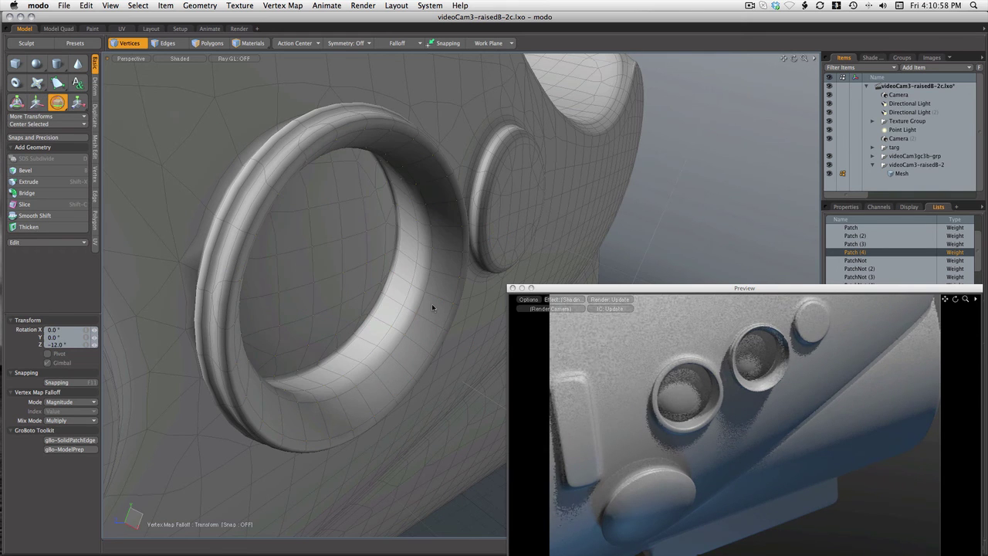
pyautogui.press('e')
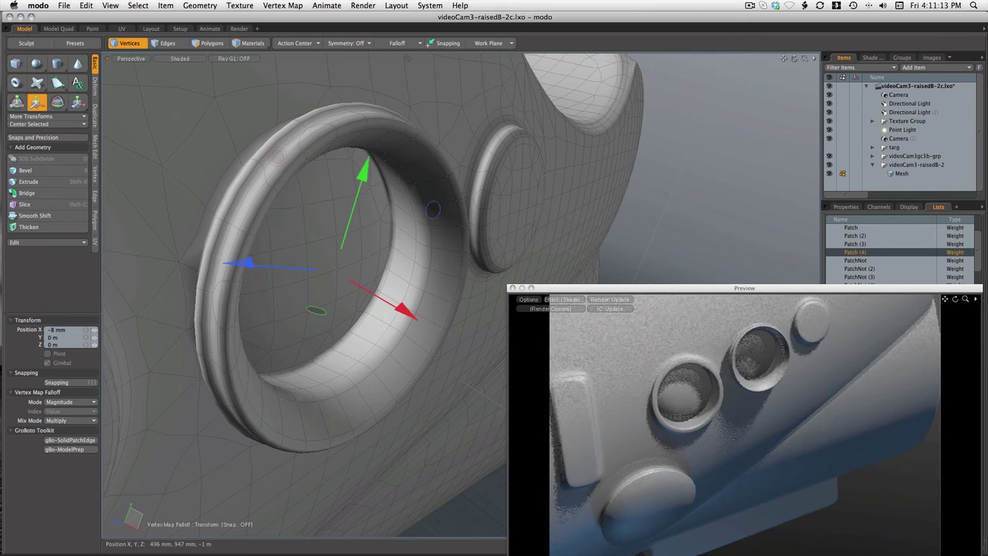
# Switch to a Linear falloff and shrink the inner ring to about 75%
pyautogui.click(400, 43)
pyautogui.click(406, 52)
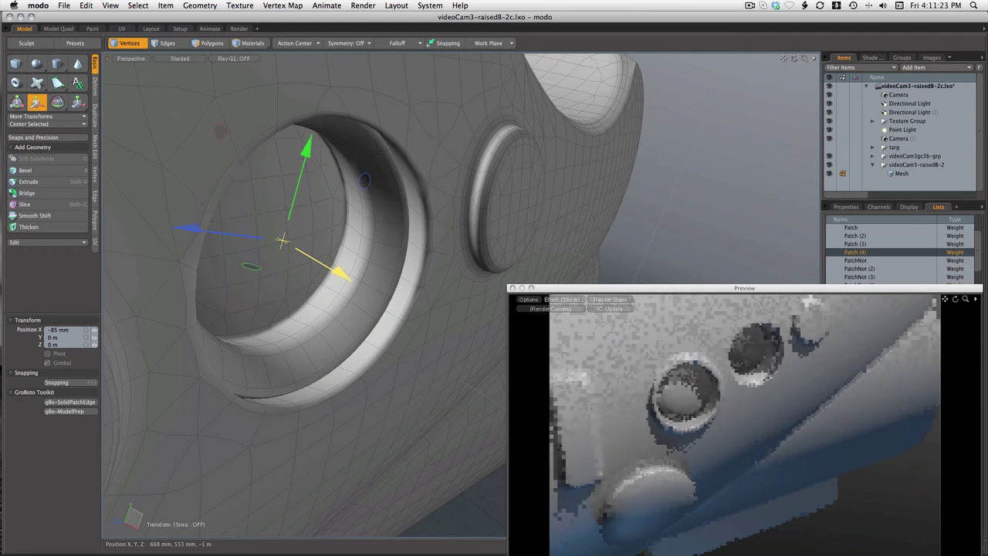
pyautogui.press('r')
pyautogui.moveTo(284, 234); pyautogui.dragTo(256, 236)
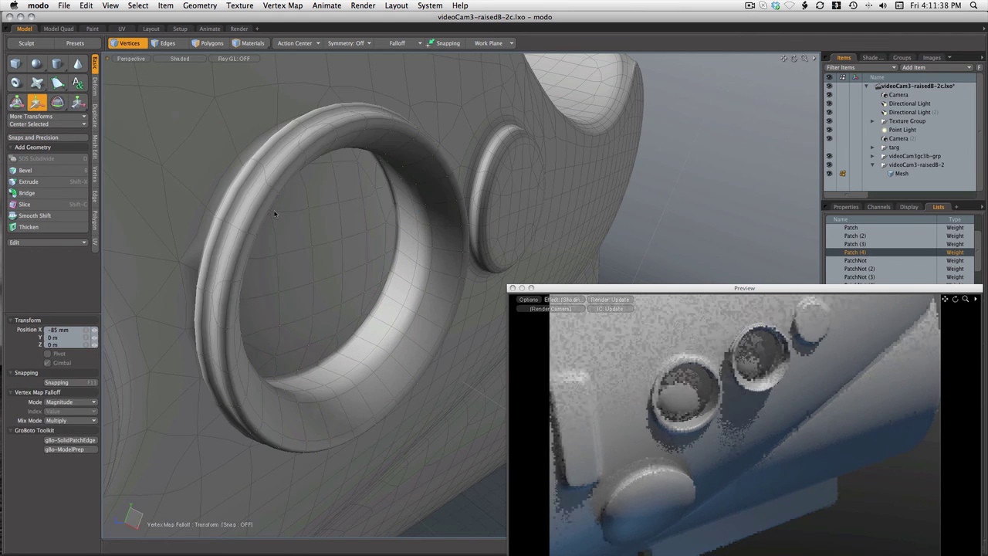
pyautogui.press('e')
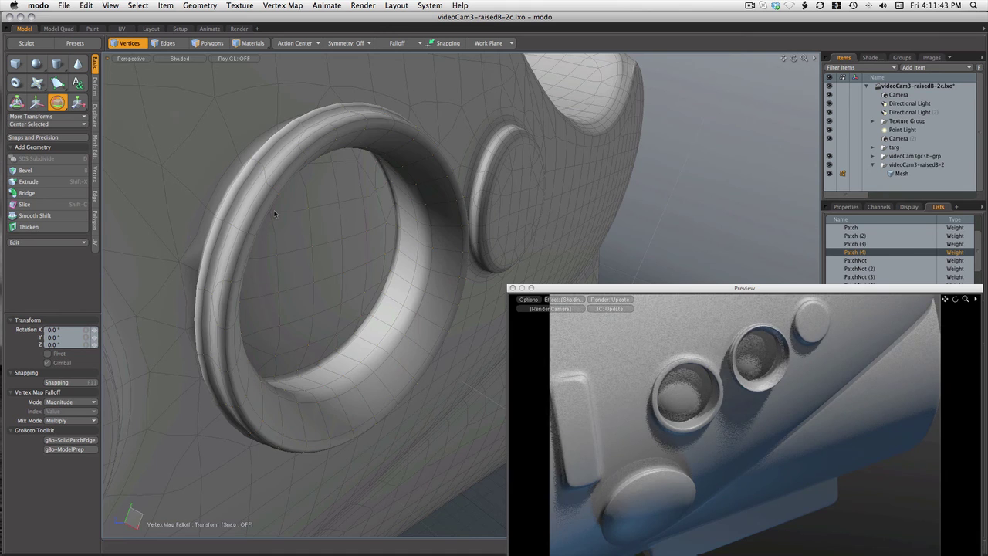
pyautogui.click(274, 214)
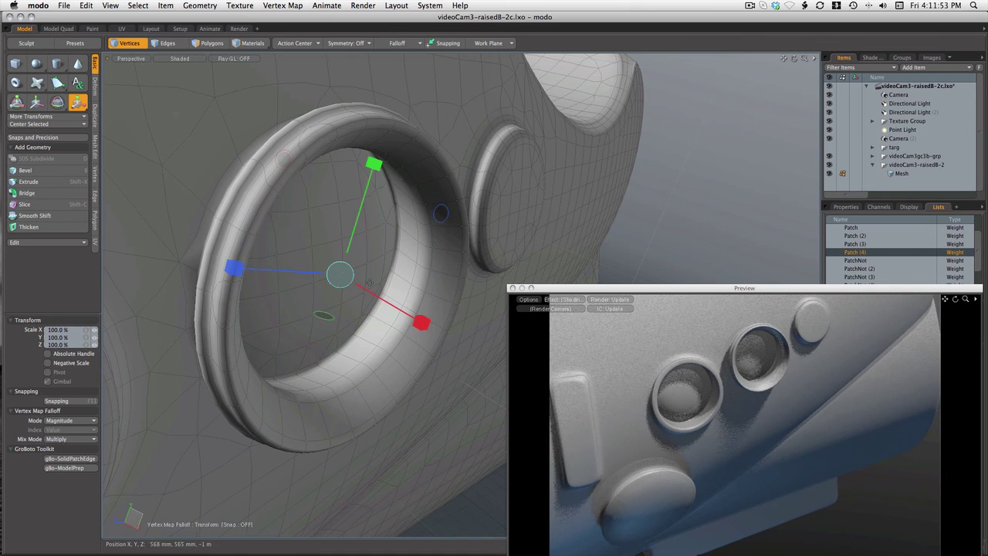
pyautogui.click(397, 43)
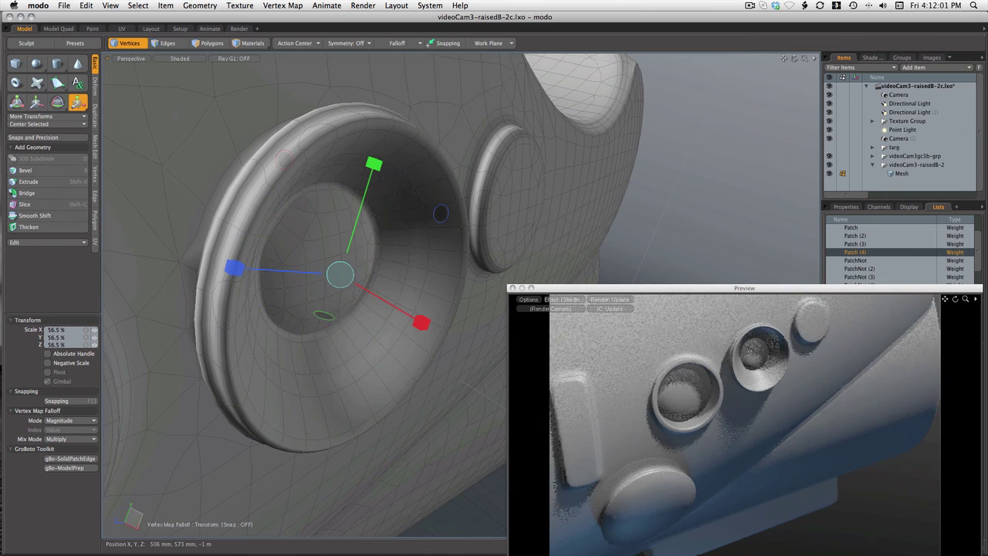
pyautogui.click(396, 43)
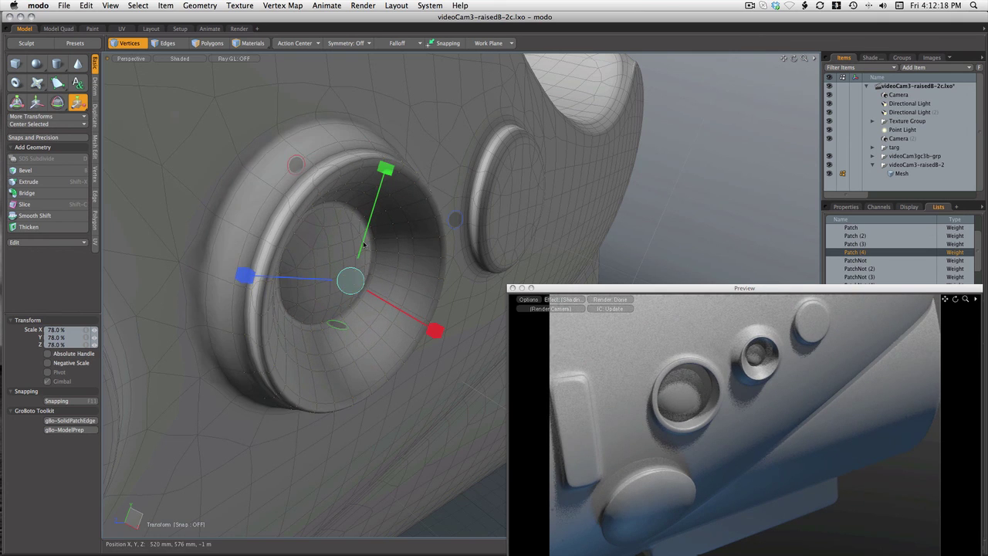
pyautogui.press('w')
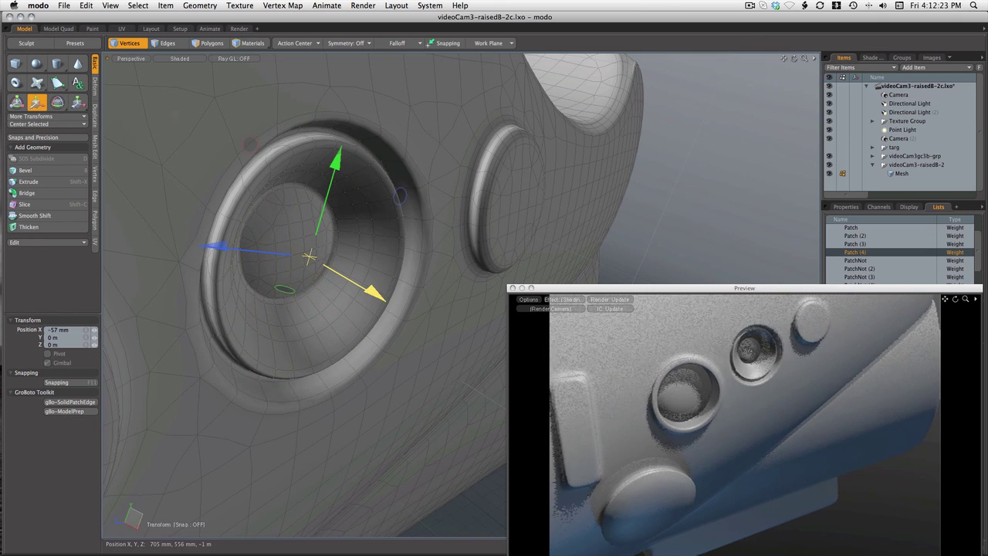